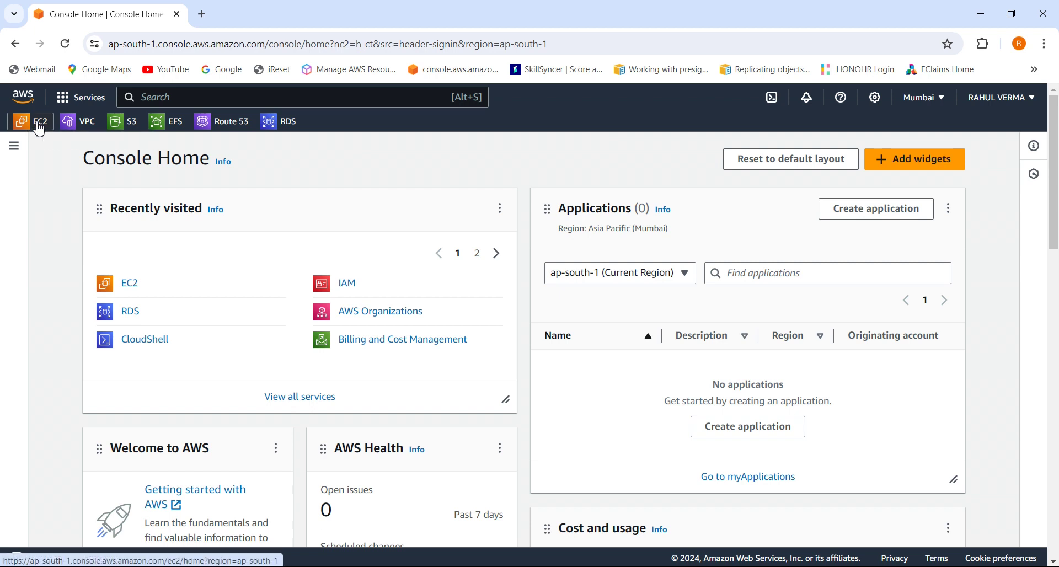
Step: Open the EC2 load balancers list in the Mumbai region and start creating a load balancer
click(39, 124)
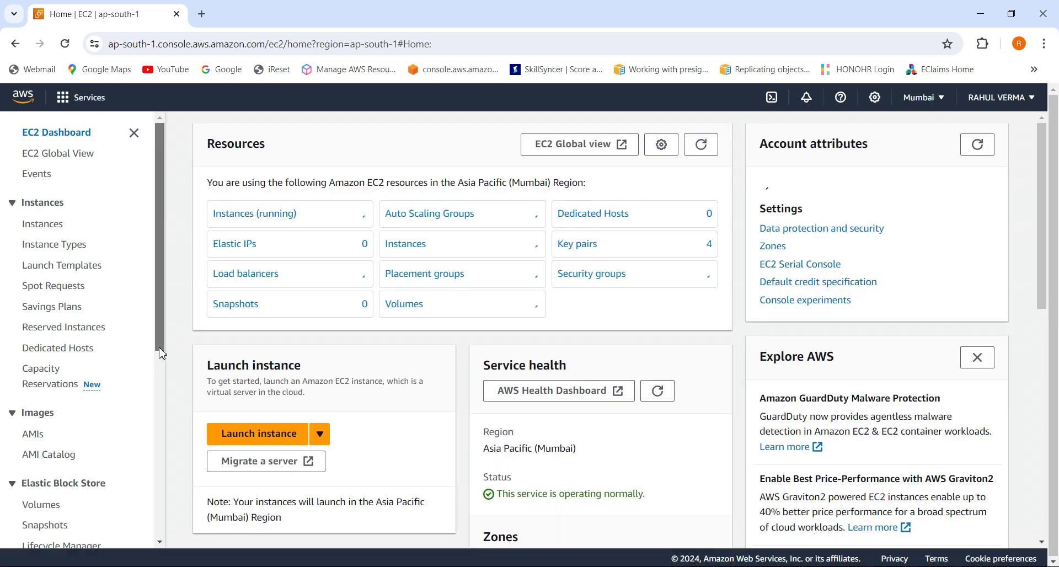
drag(162, 354, 174, 552)
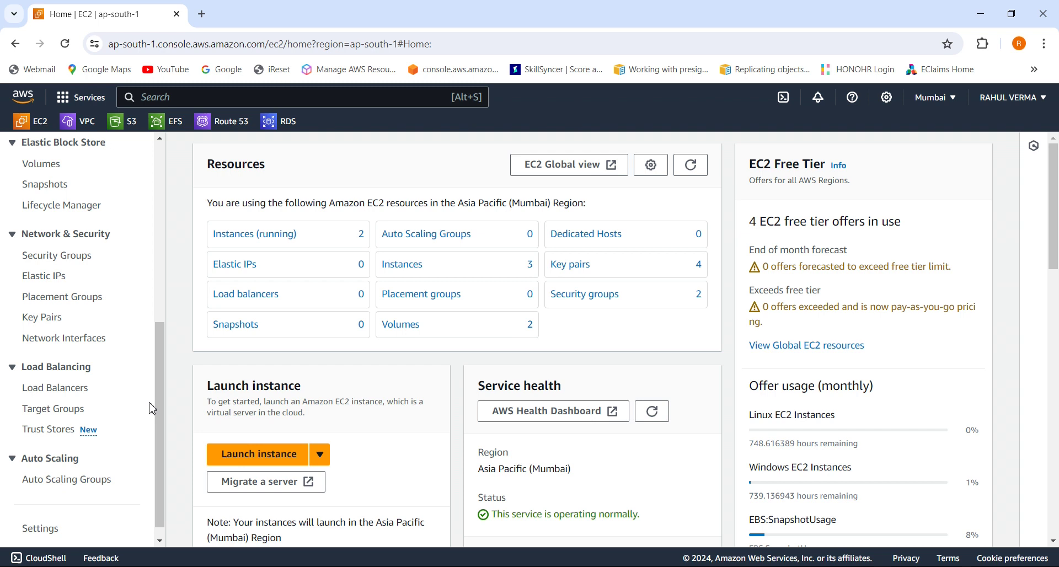
click(77, 389)
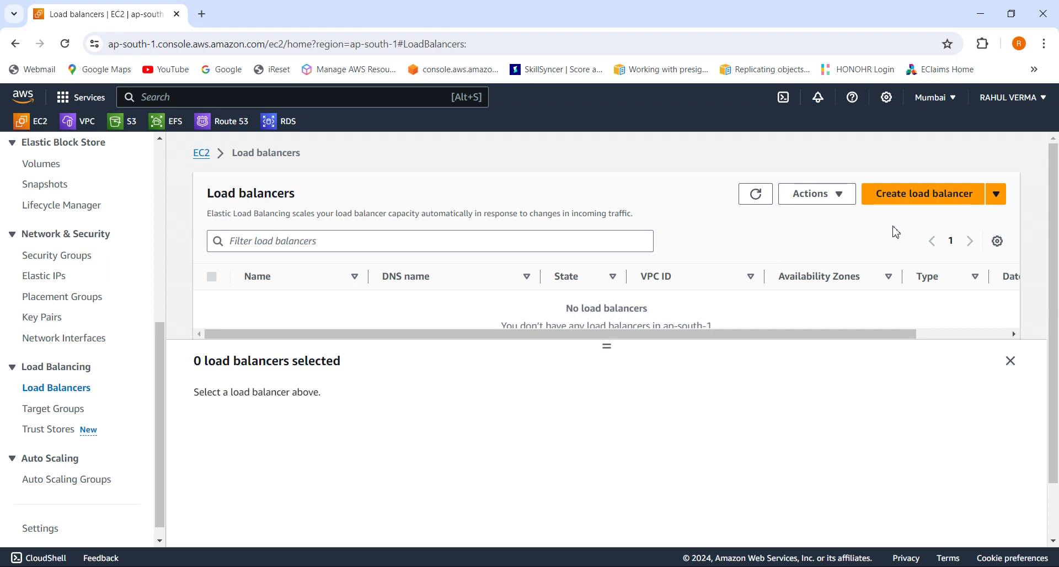
click(916, 201)
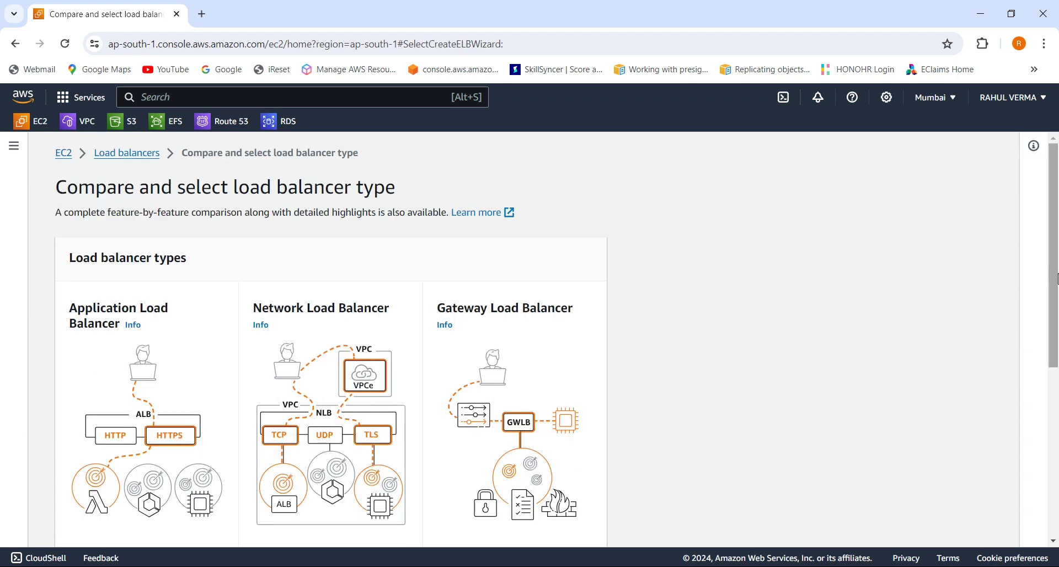
Step: Compare the diagrams and descriptions of the Application, Network and Gateway Load Balancer types
drag(1057, 278, 1056, 339)
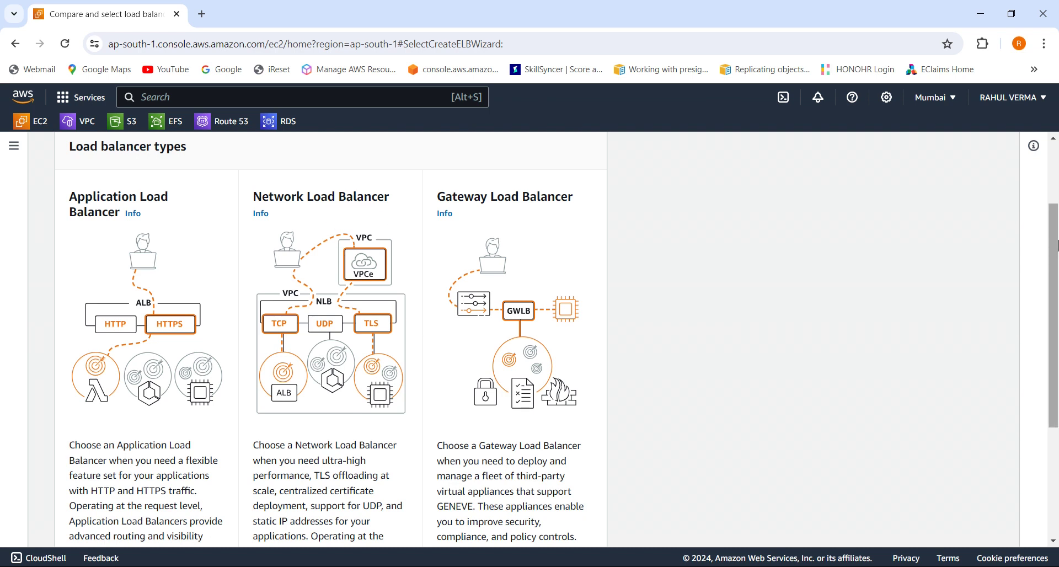
drag(1056, 259, 1057, 386)
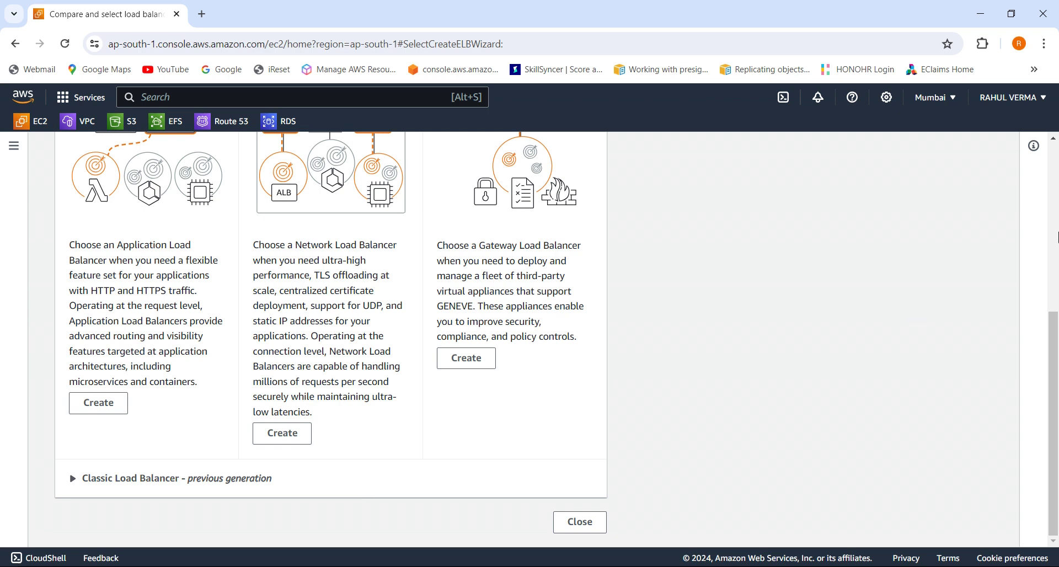
click(1054, 188)
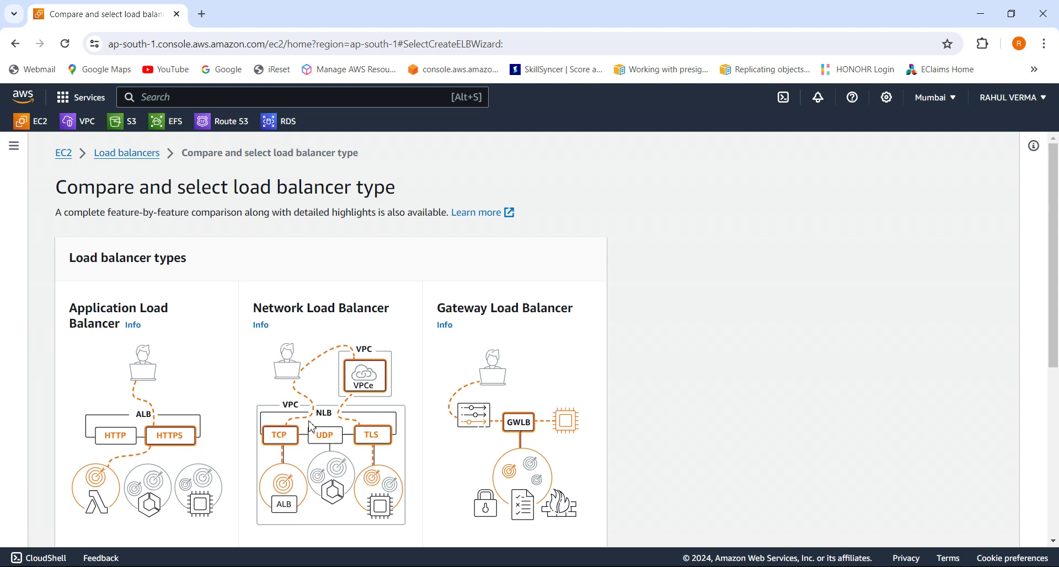
drag(1055, 342, 1056, 453)
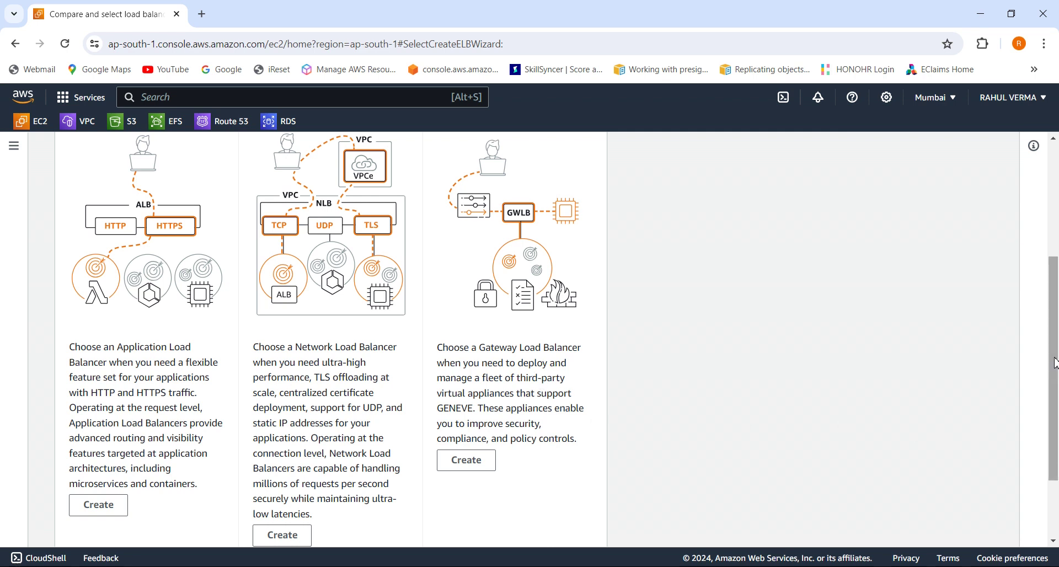
drag(1054, 364, 1055, 392)
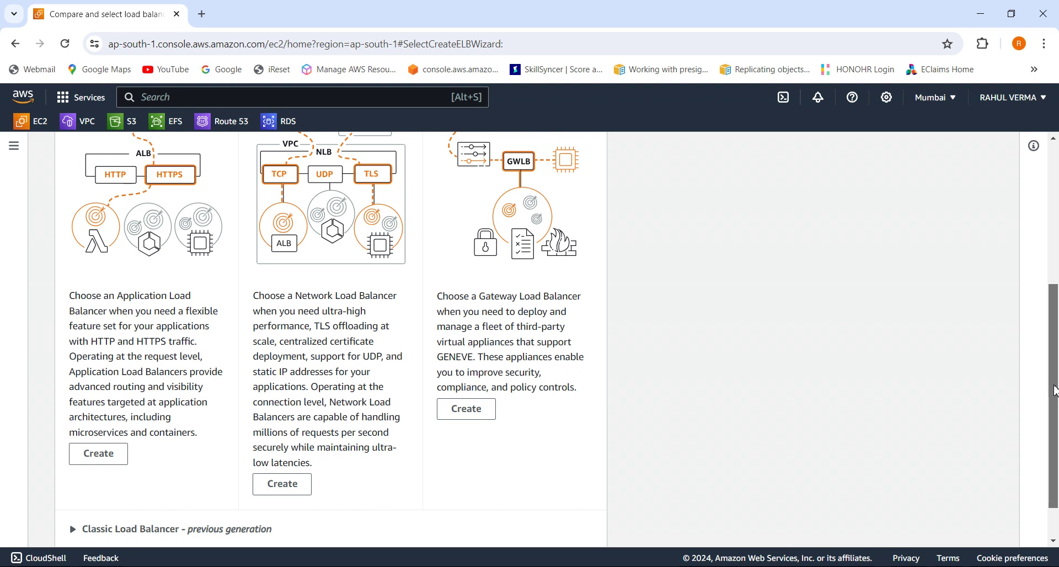
drag(1056, 391, 1056, 420)
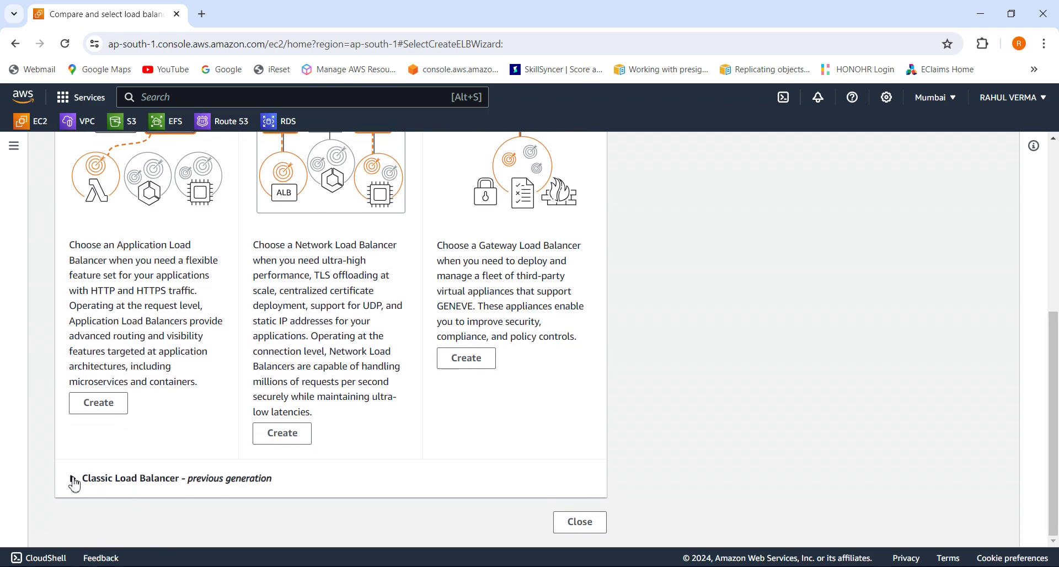
Step: Expand the previous-generation Classic Load Balancer section and compare it with the other load balancer types
click(74, 482)
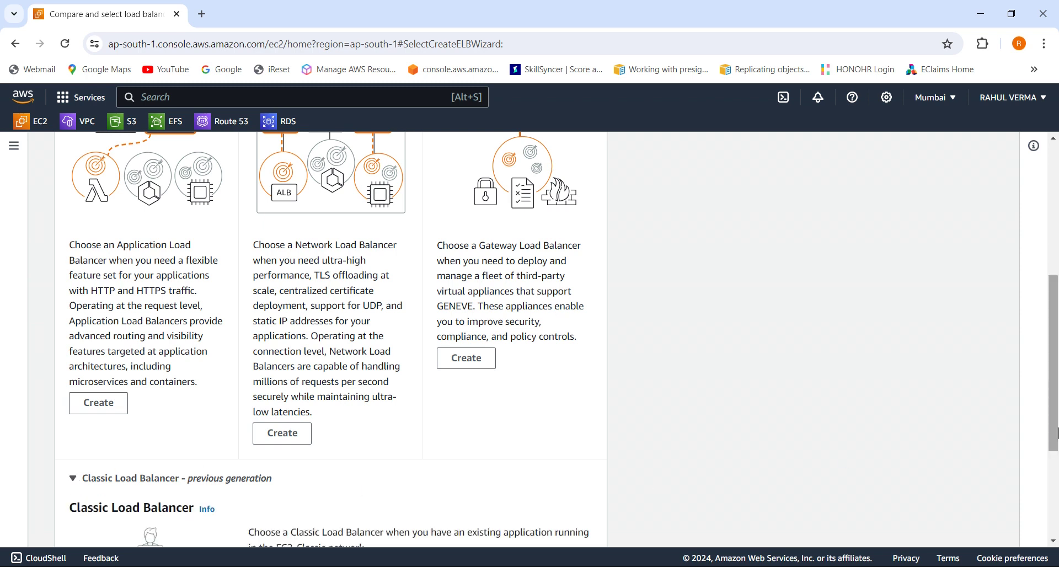
drag(1056, 433, 1057, 516)
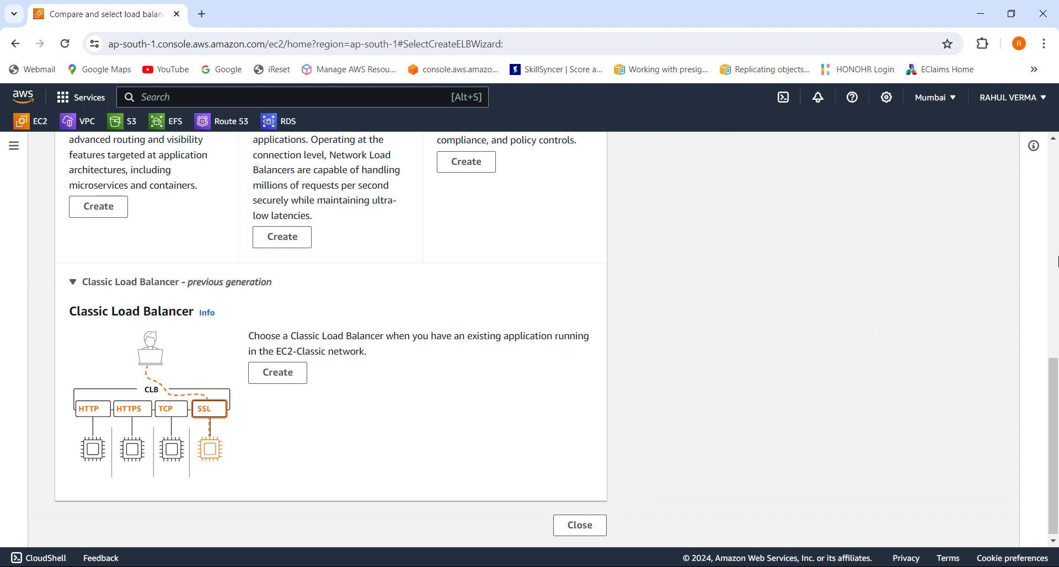
click(1057, 242)
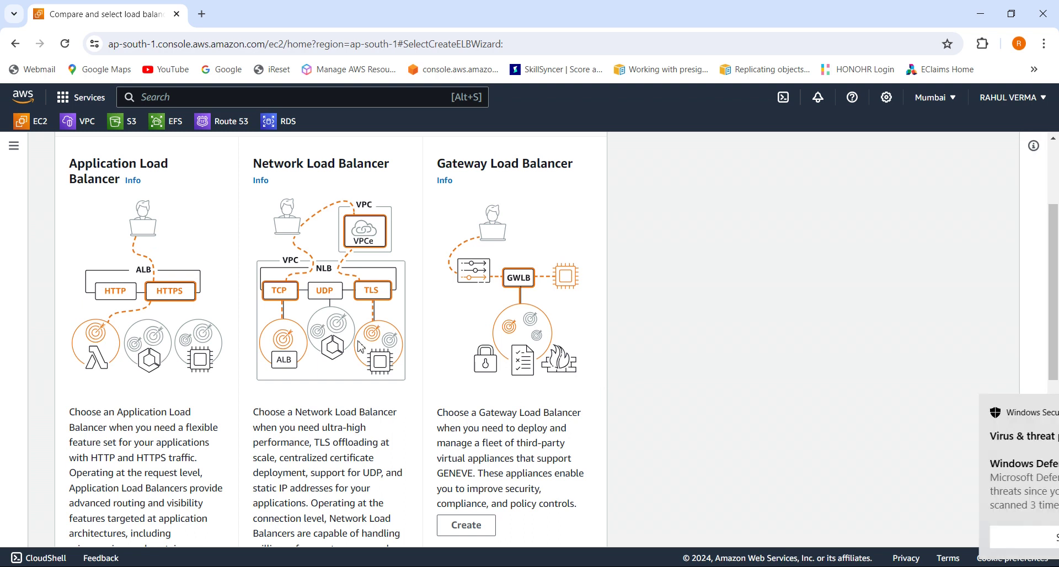
click(1034, 415)
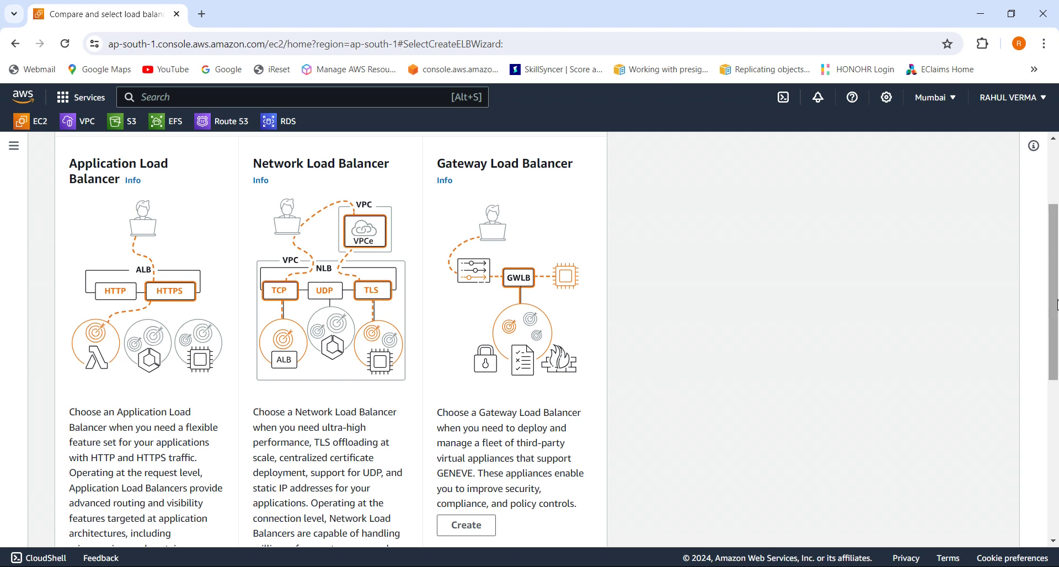
drag(1055, 305, 1056, 461)
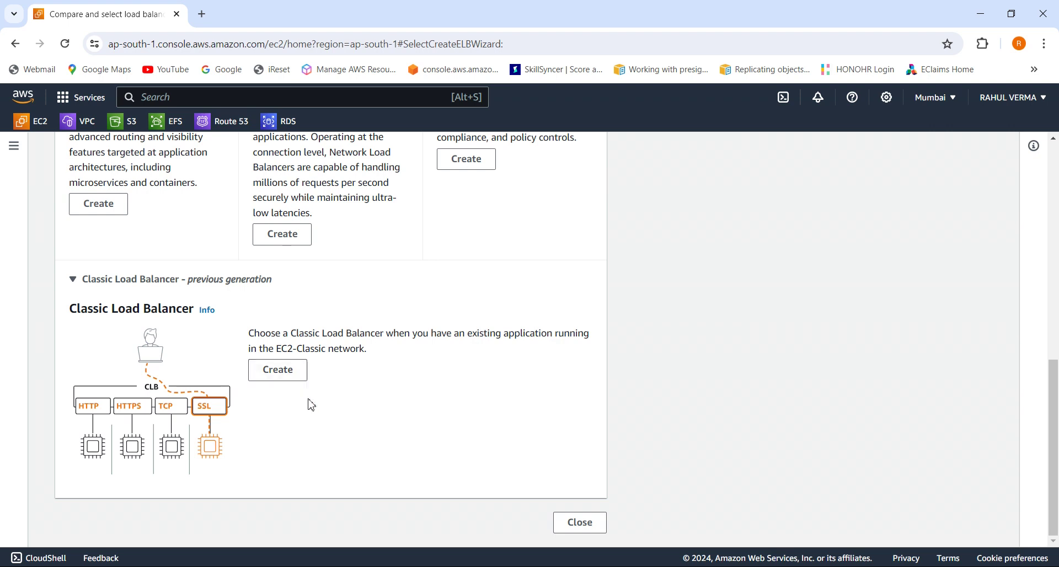
Step: Read the help information on how Classic Load Balancers work, then close it
click(208, 311)
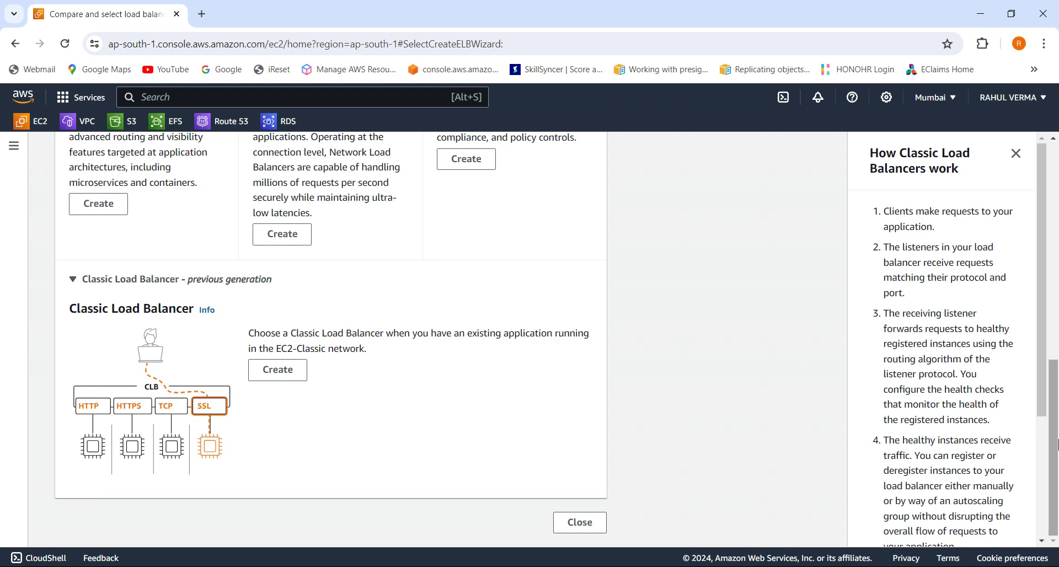
scroll(1044, 452, down, 2)
drag(1043, 451, 1054, 484)
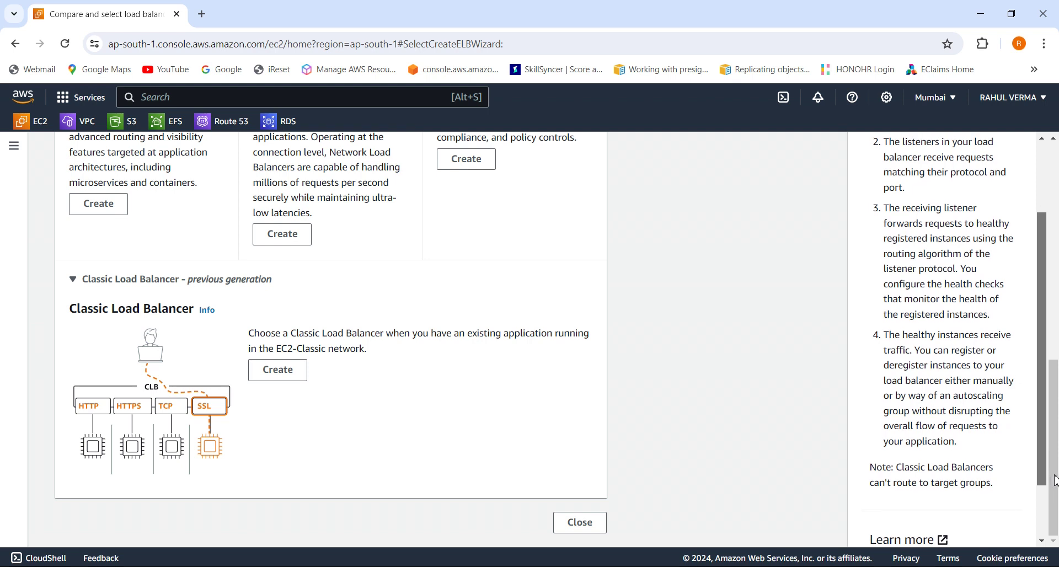
scroll(1019, 374, up, 3)
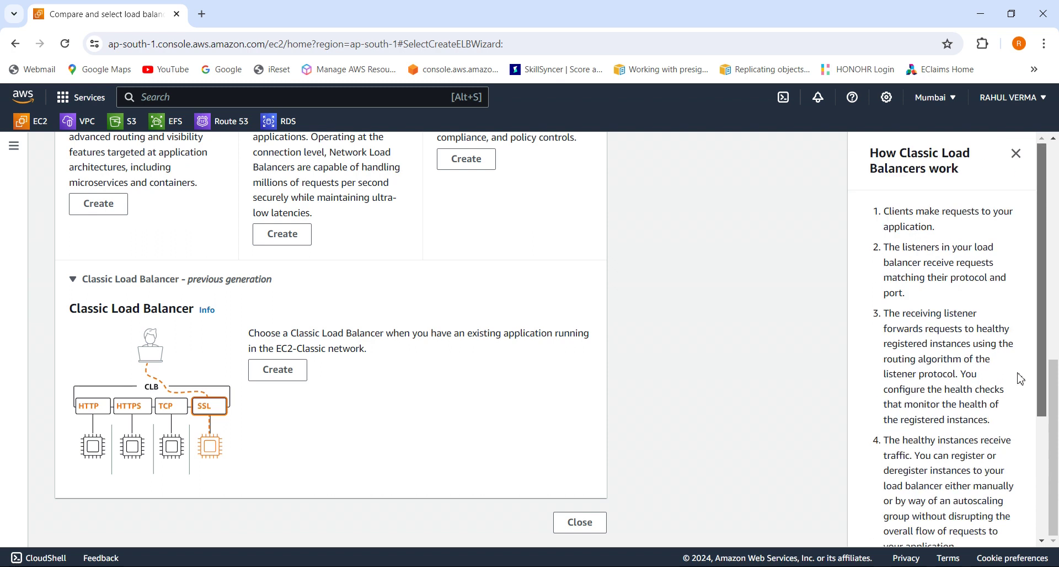
click(1016, 154)
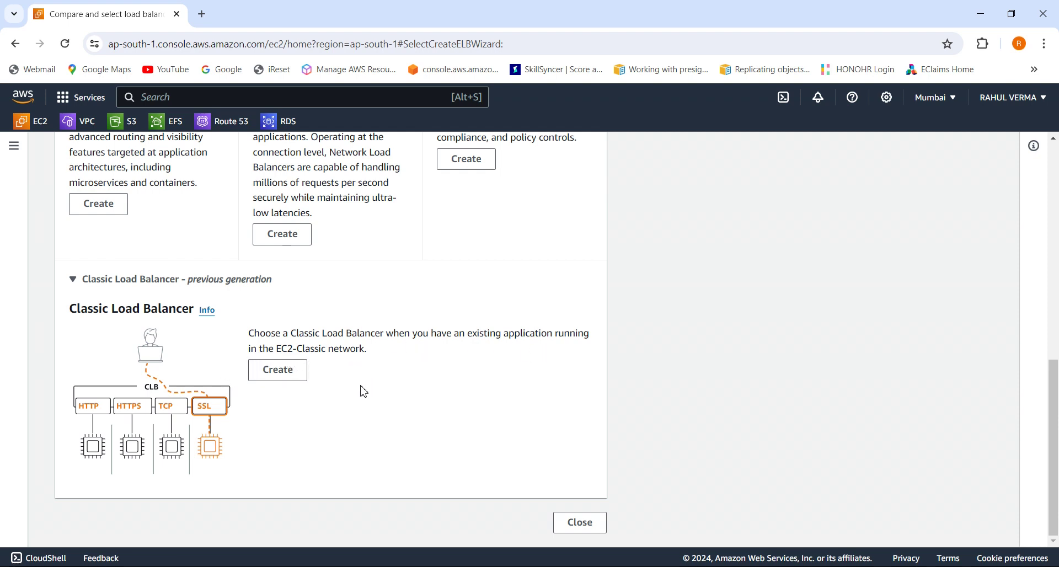
Step: Start a new Classic Load Balancer and name it myclb
click(295, 382)
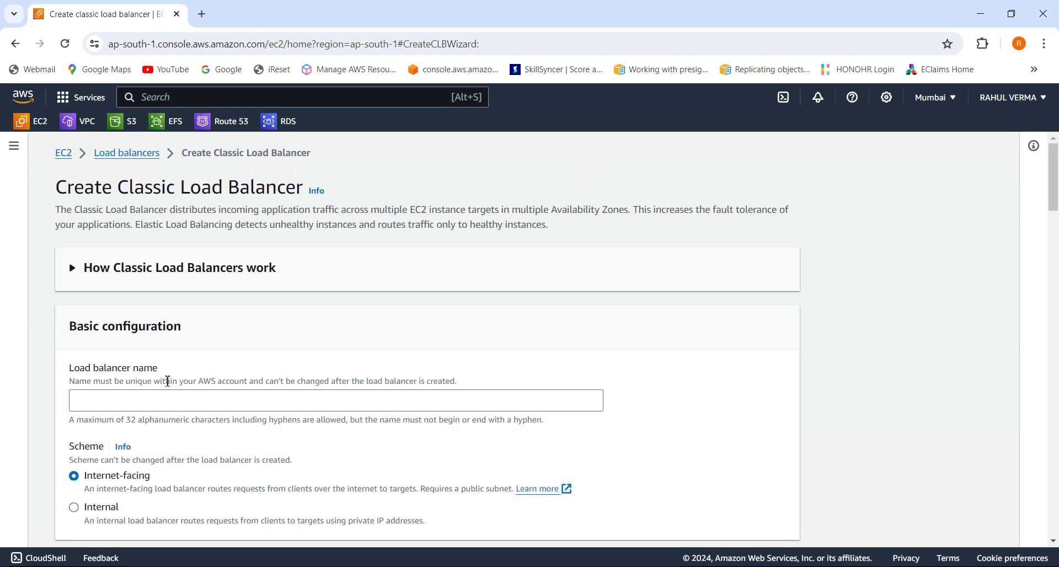
click(153, 397)
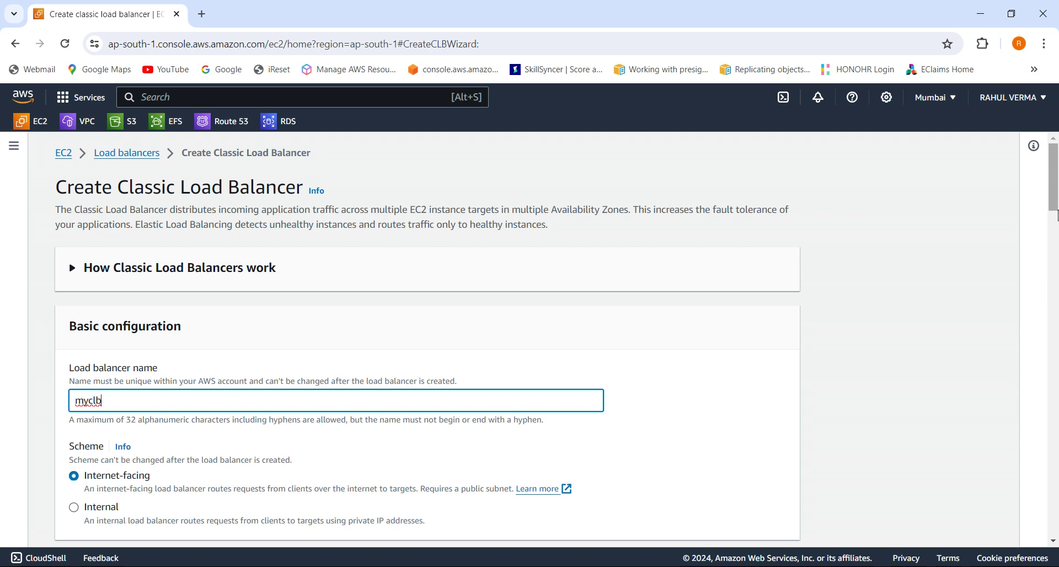
Step: Select the VPC with CIDR 172.31.0.0/16 and map the zones ap-south-1a, ap-south-1b and ap-south-1c
drag(1055, 206, 1055, 271)
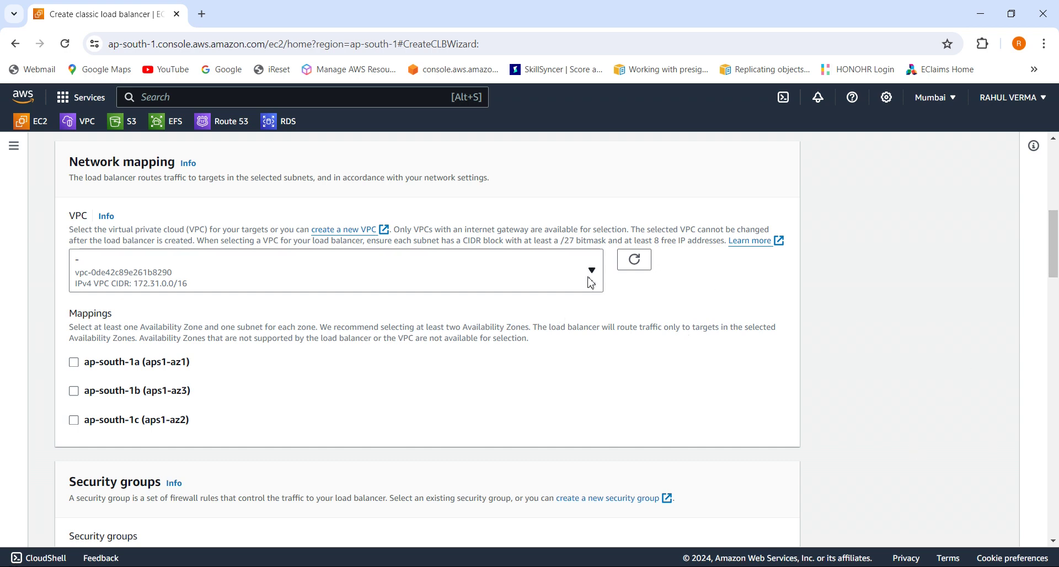
click(594, 284)
click(339, 342)
scroll(1056, 247, down, 3)
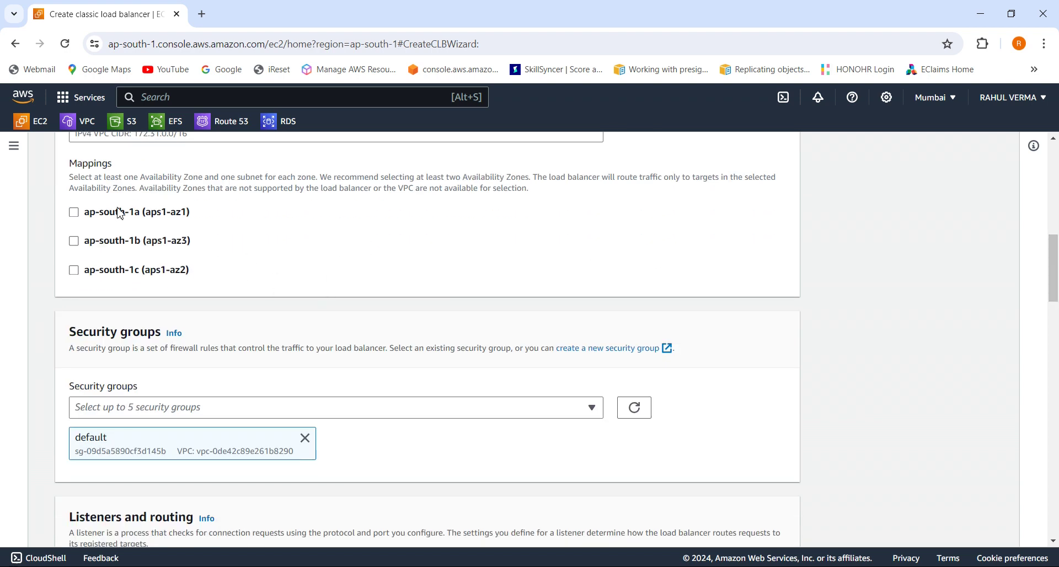
click(74, 213)
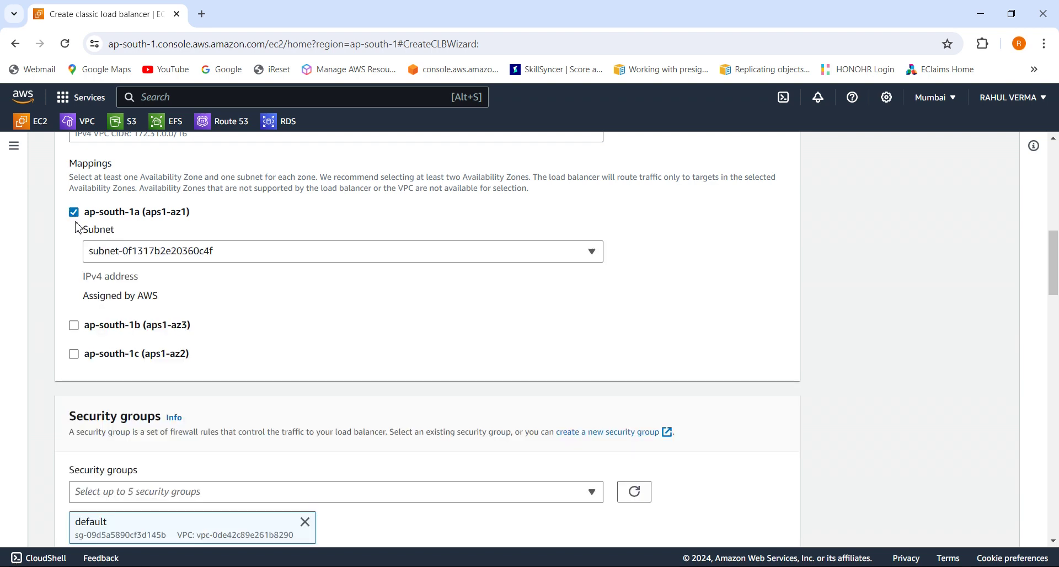
click(74, 327)
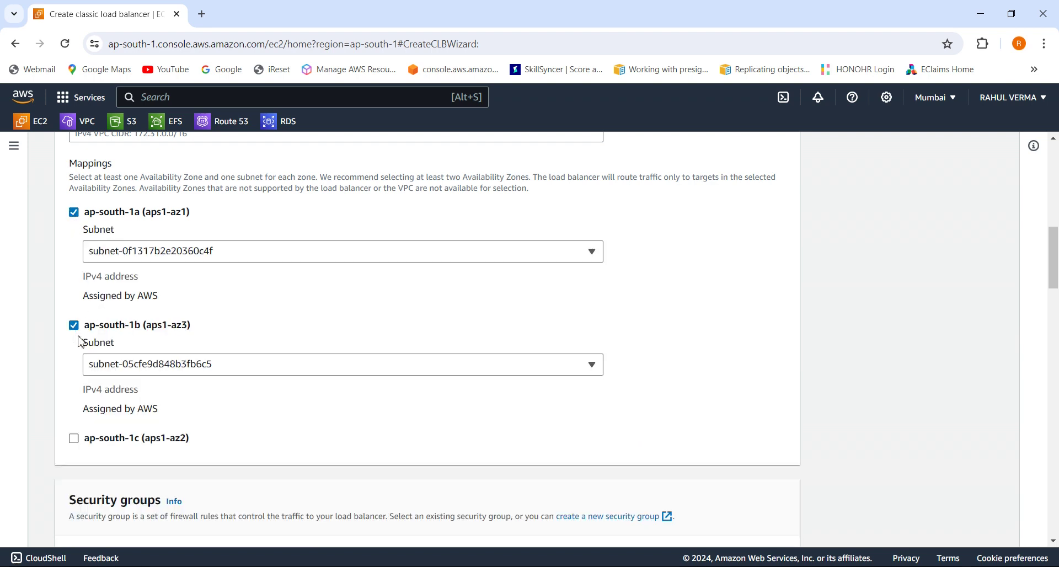
click(74, 440)
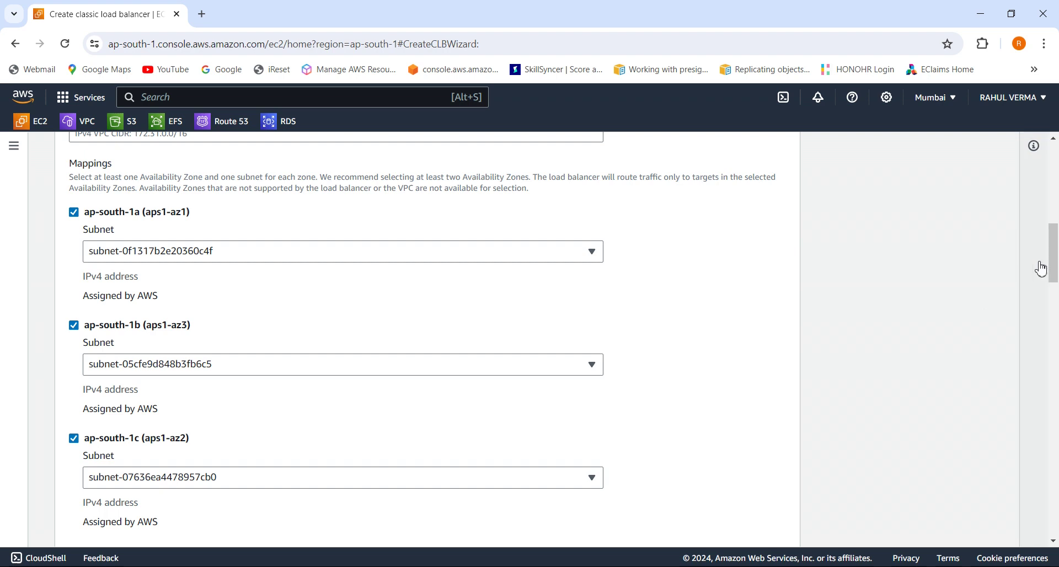
Step: Replace the load balancer's default security group with clb-sg
drag(1056, 267, 1055, 332)
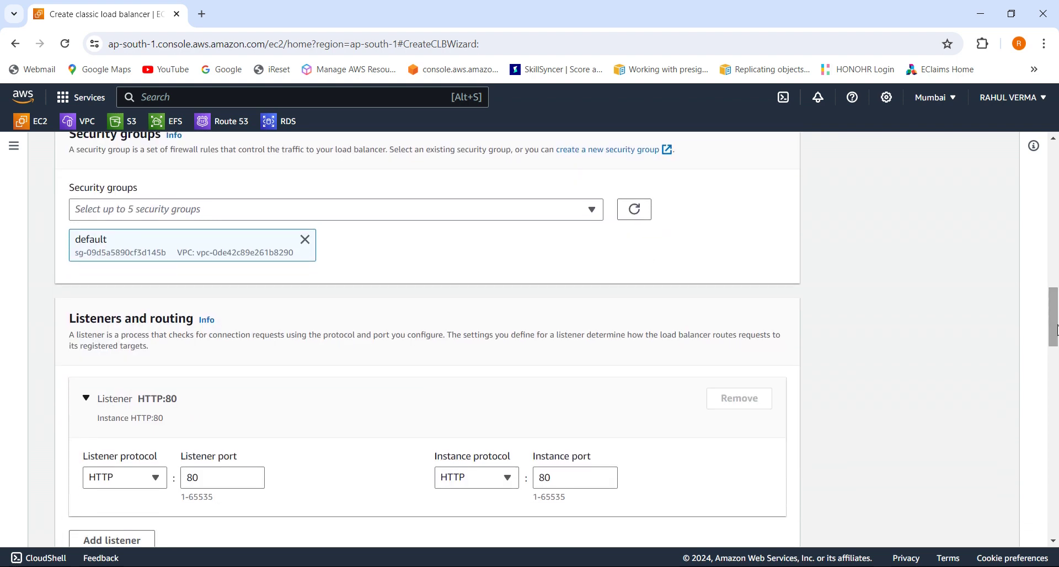
click(305, 240)
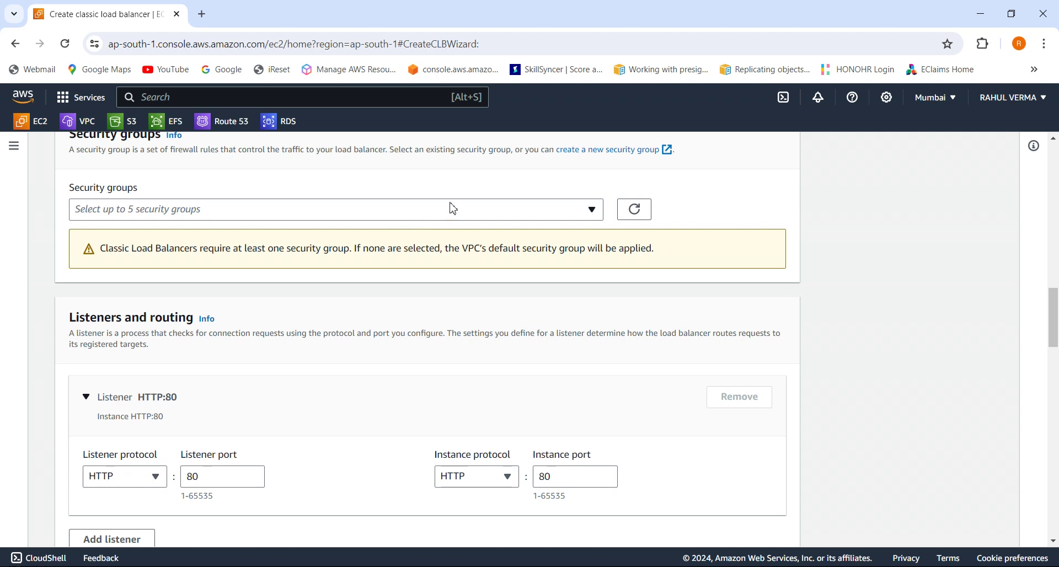
click(475, 213)
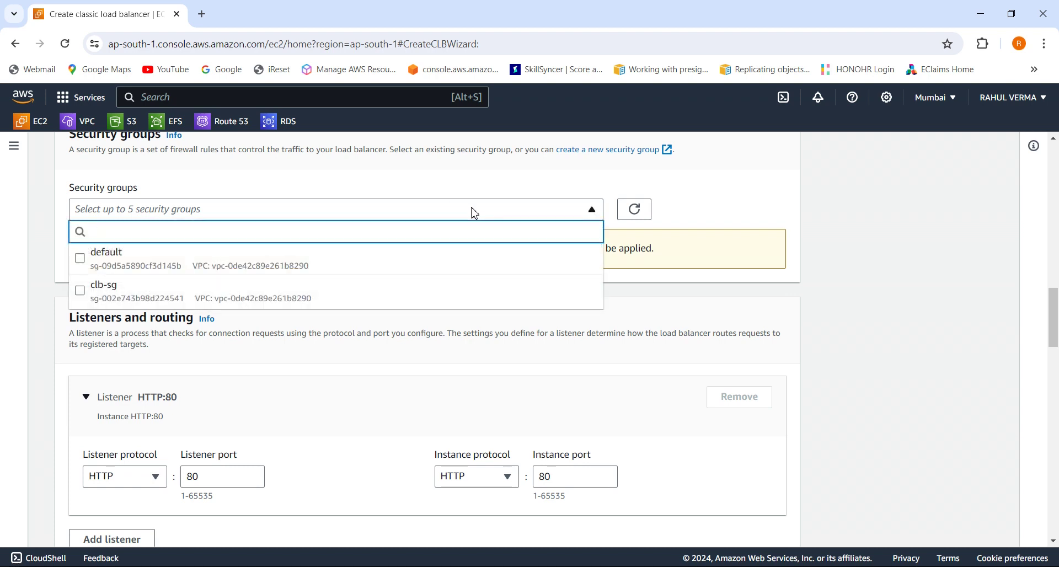
click(81, 295)
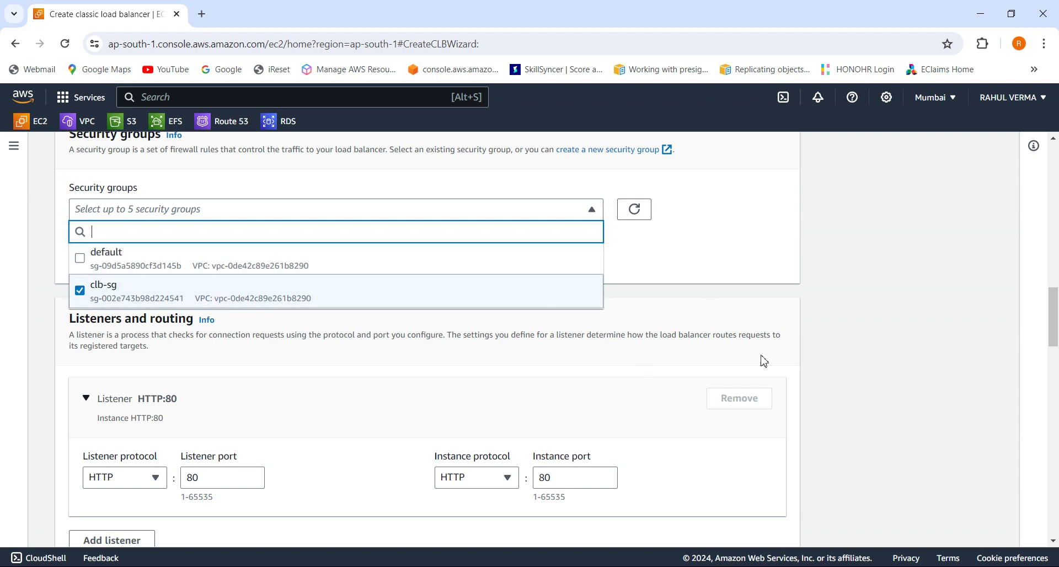
click(635, 266)
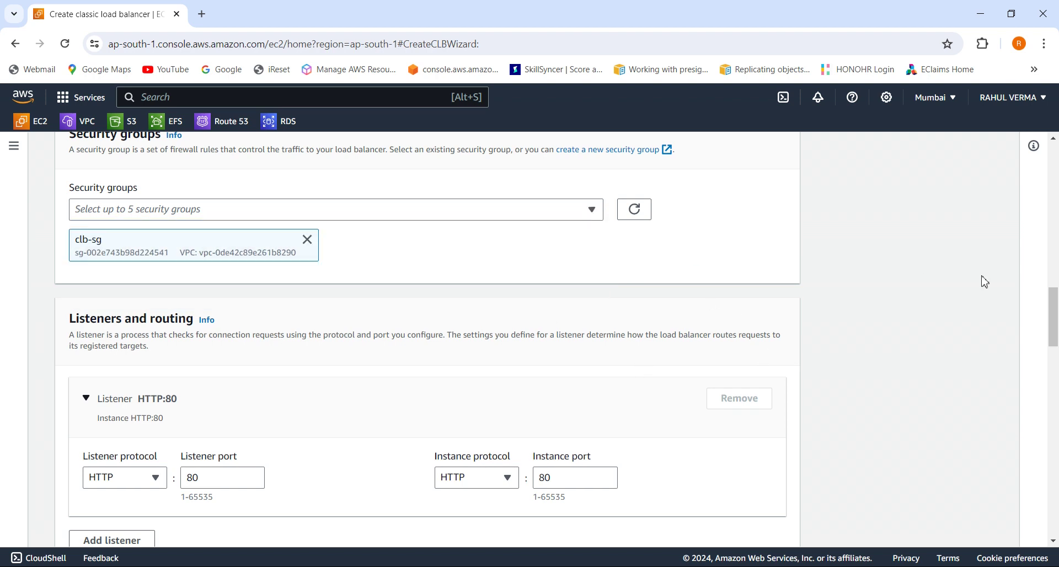
Step: Review the protocol options available for the load balancer's listener
drag(1056, 309, 1056, 332)
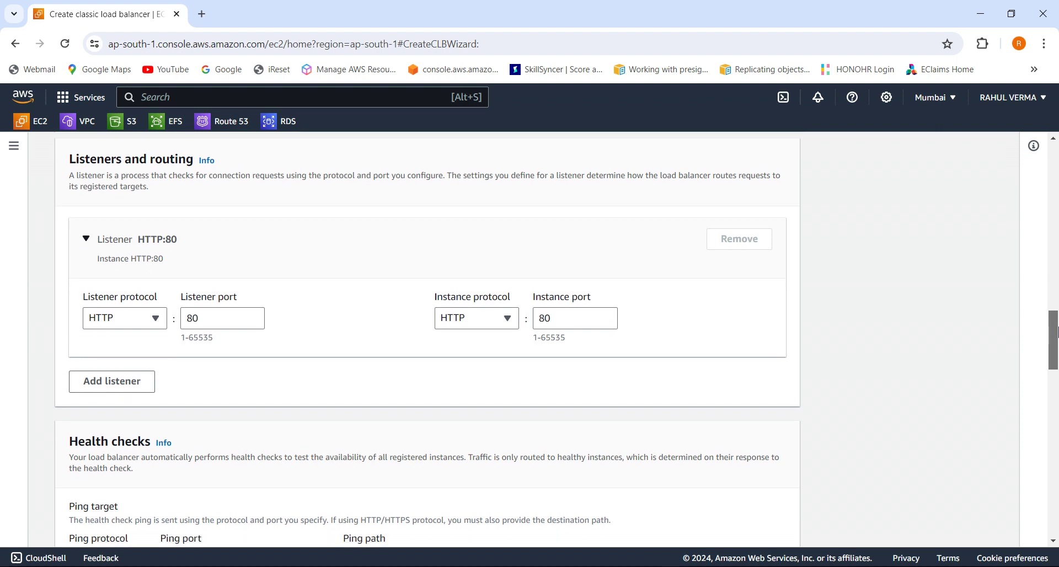
click(156, 320)
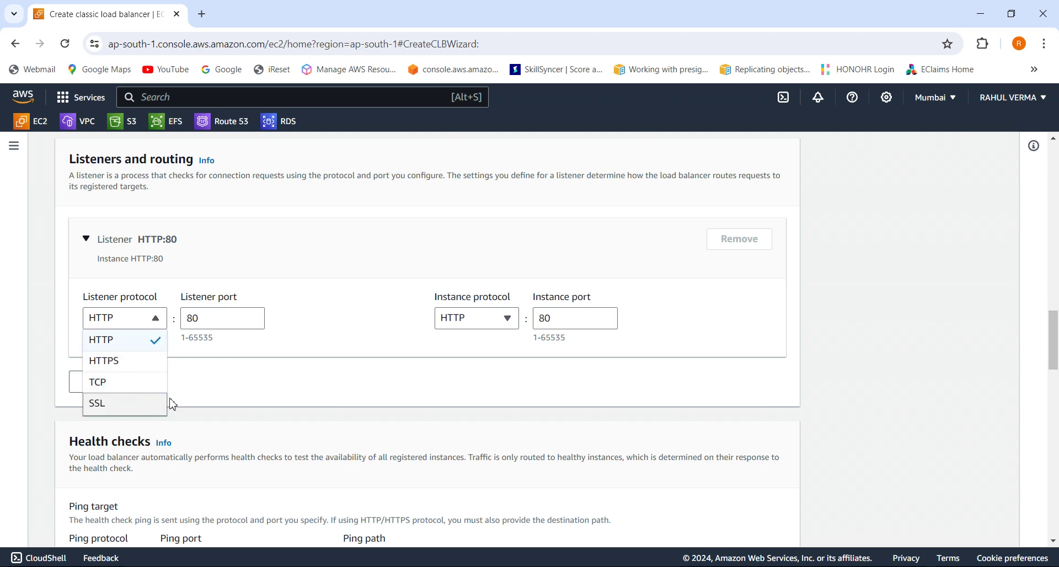
click(280, 378)
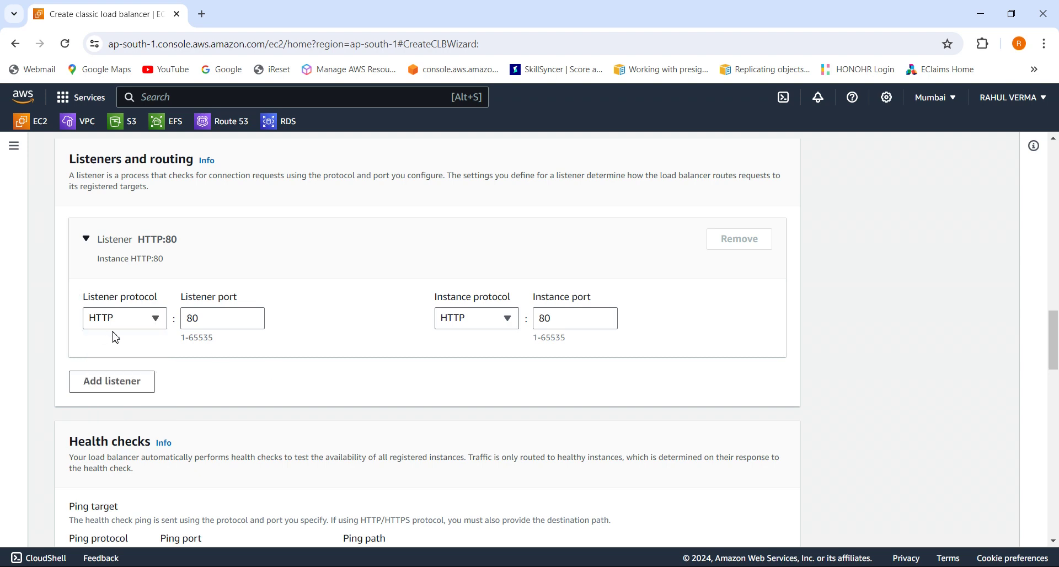
click(145, 325)
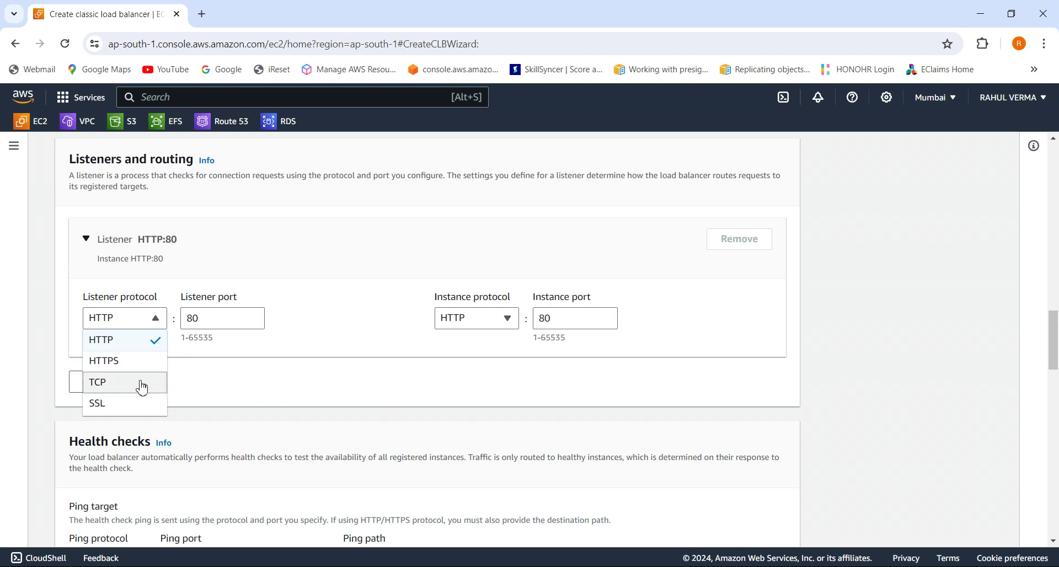
click(455, 372)
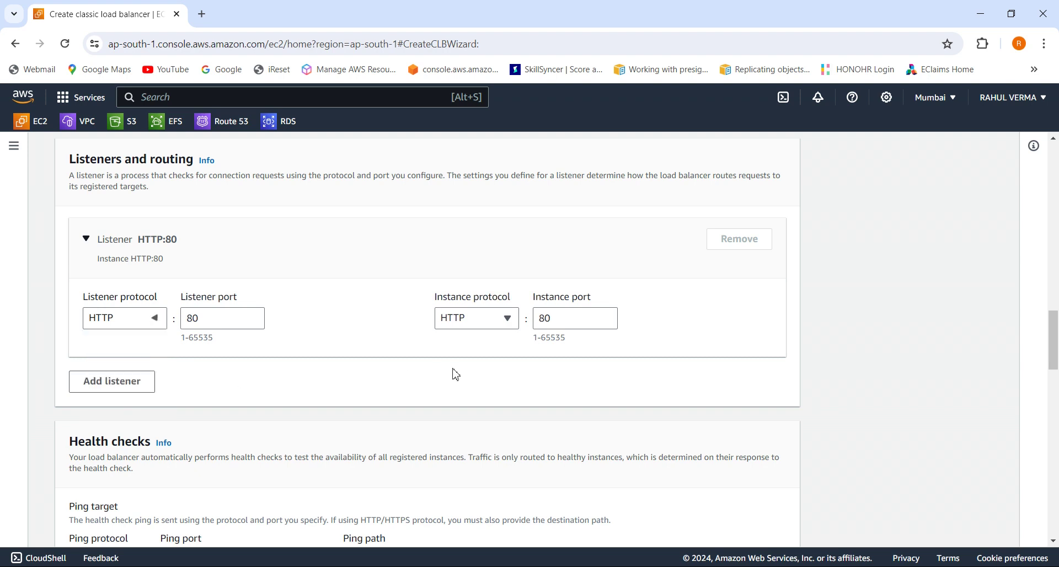
Step: Expand the advanced health check settings and review the response timeout, interval and threshold values
drag(1055, 349, 1055, 388)
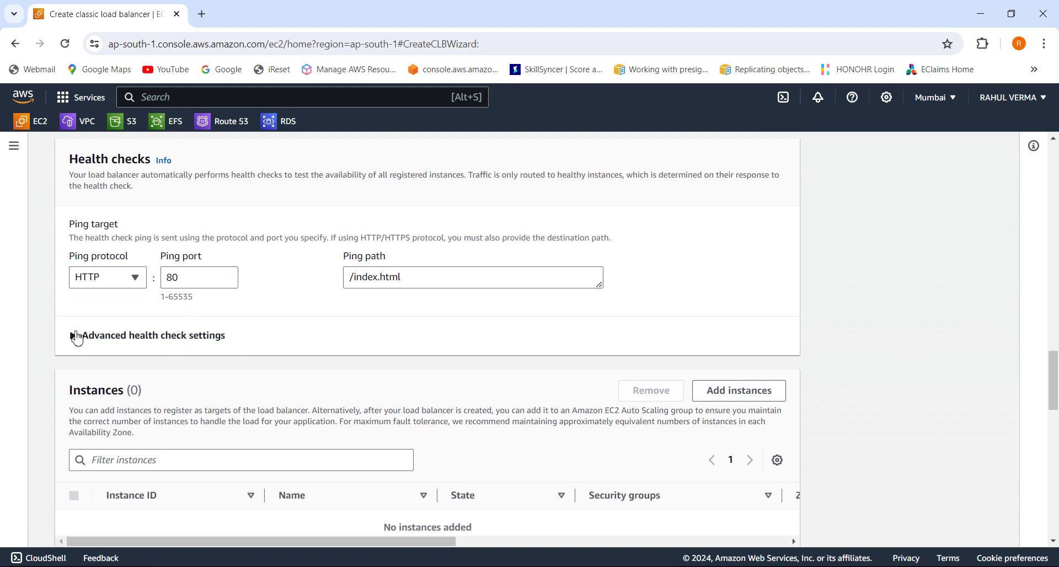
click(78, 336)
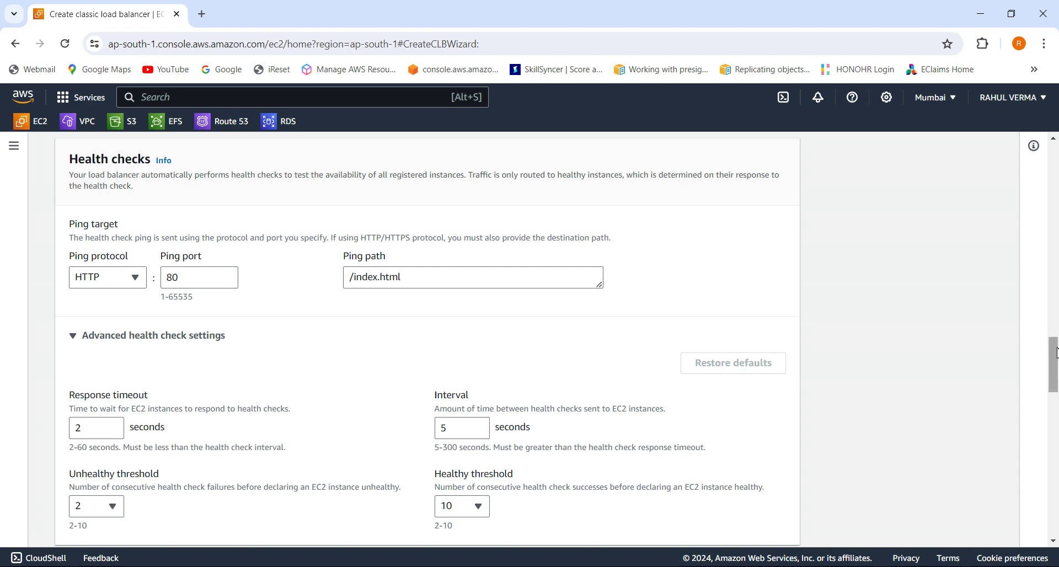
drag(1055, 368, 1055, 381)
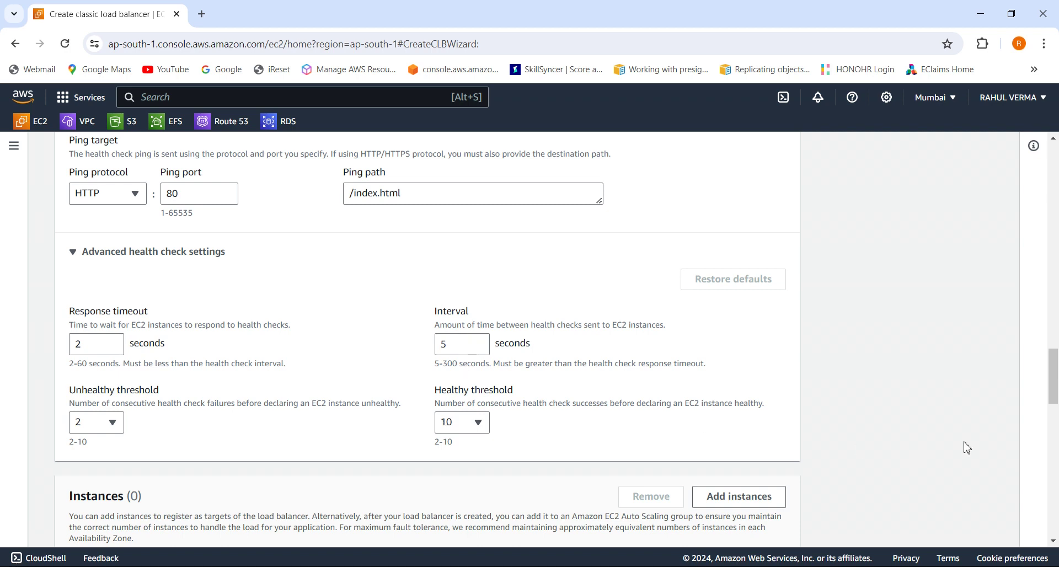
Step: Add the instances server1 and server2 as targets of the load balancer
drag(1054, 395, 1056, 421)
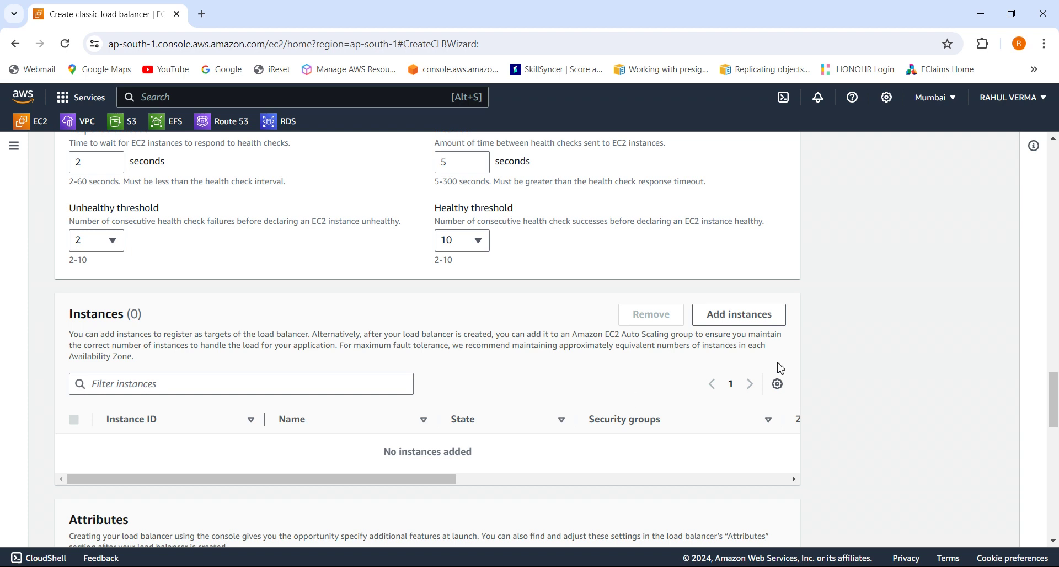
drag(1056, 397, 1057, 406)
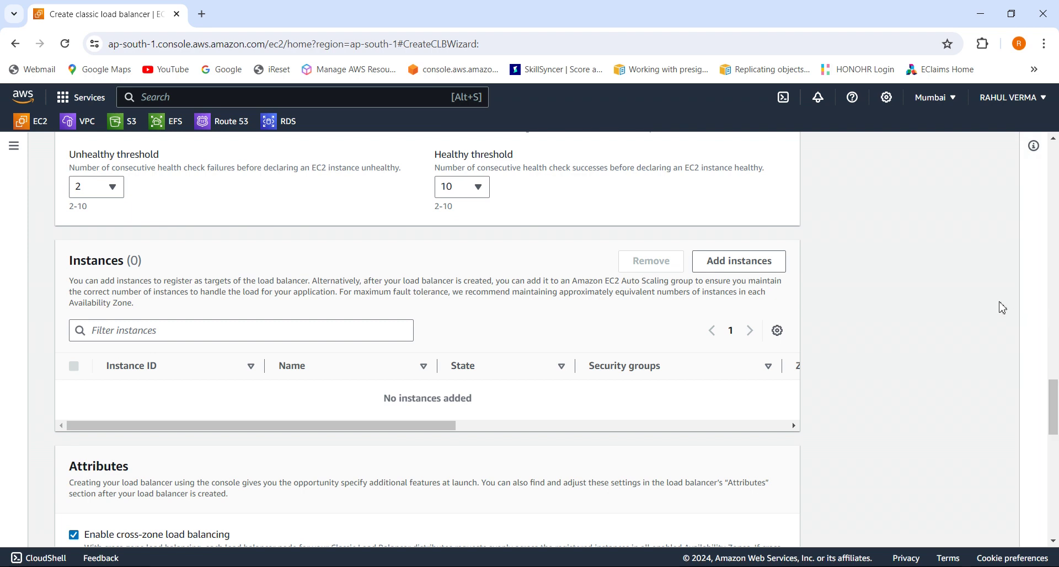
click(741, 261)
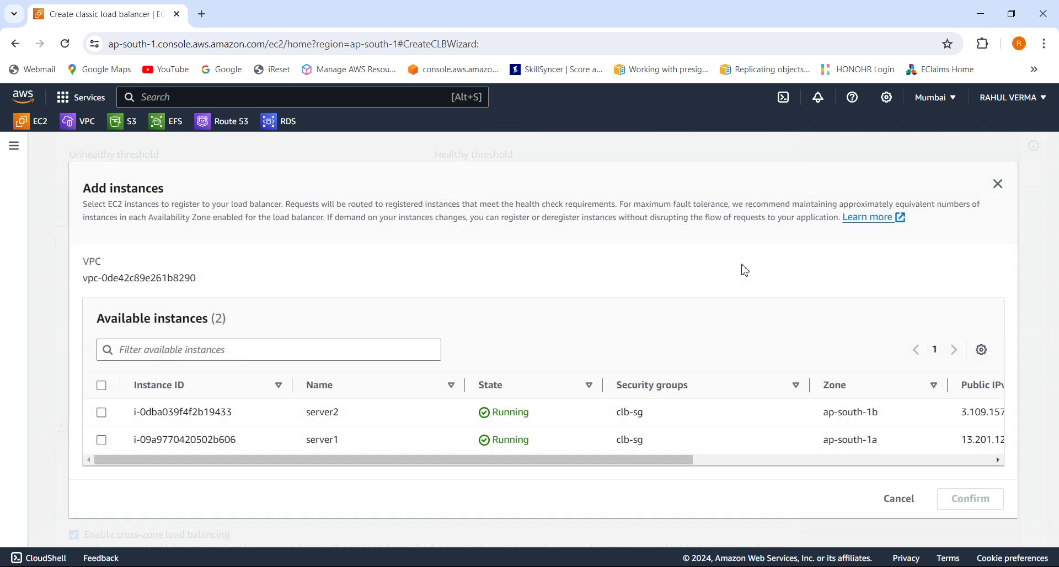
click(102, 440)
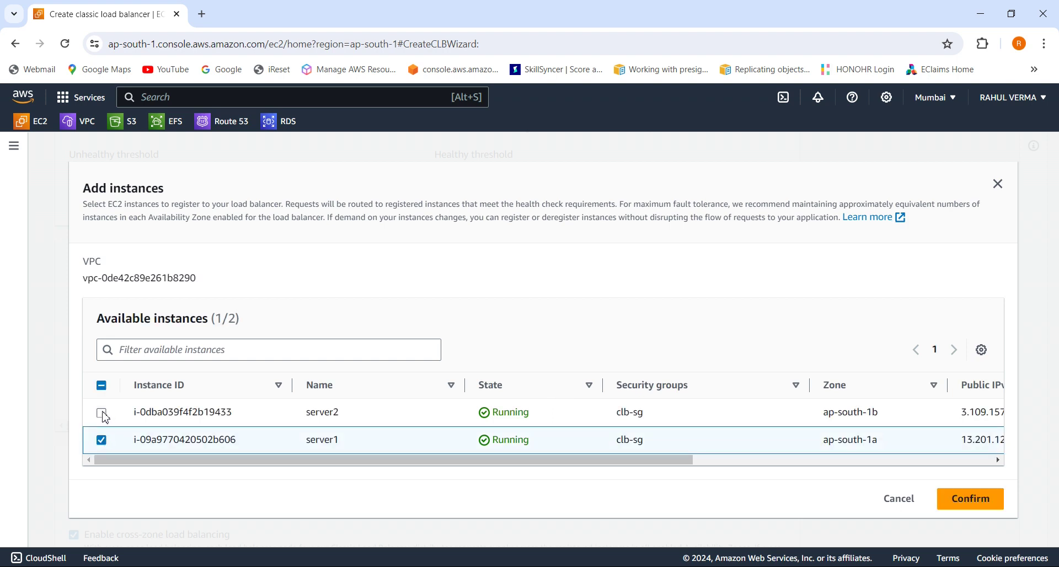
click(103, 414)
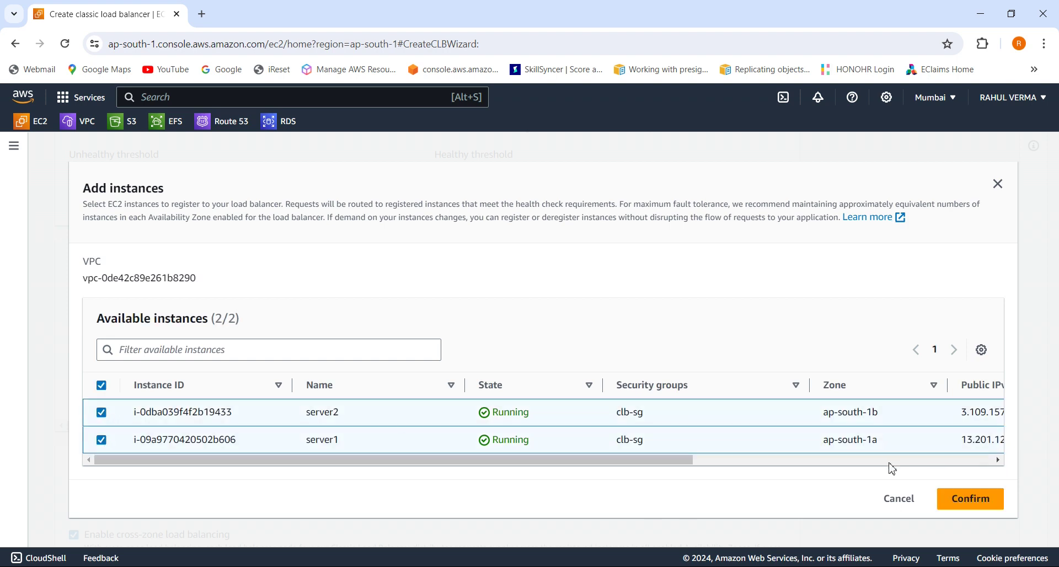
click(912, 462)
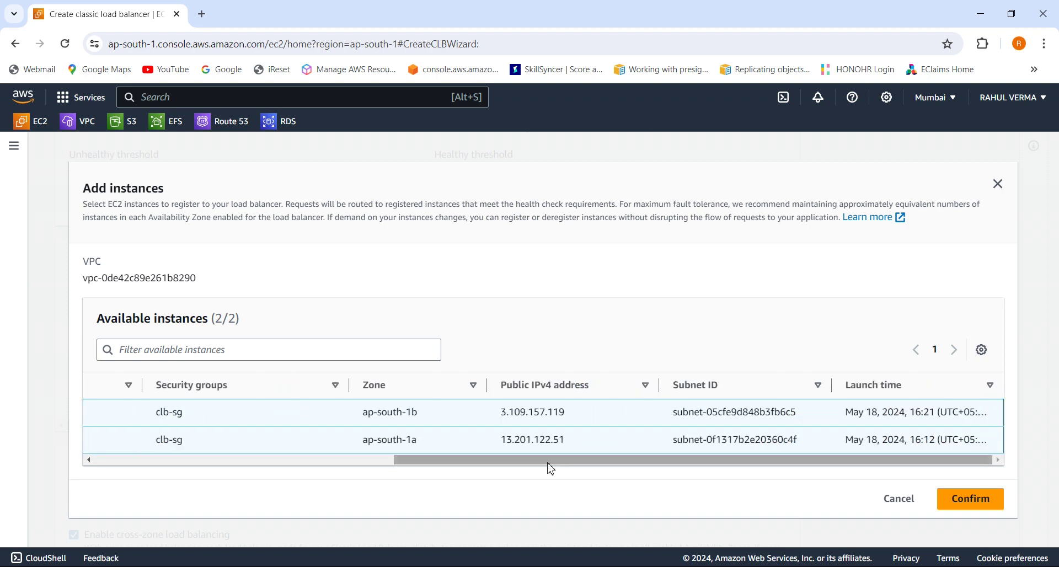
click(263, 460)
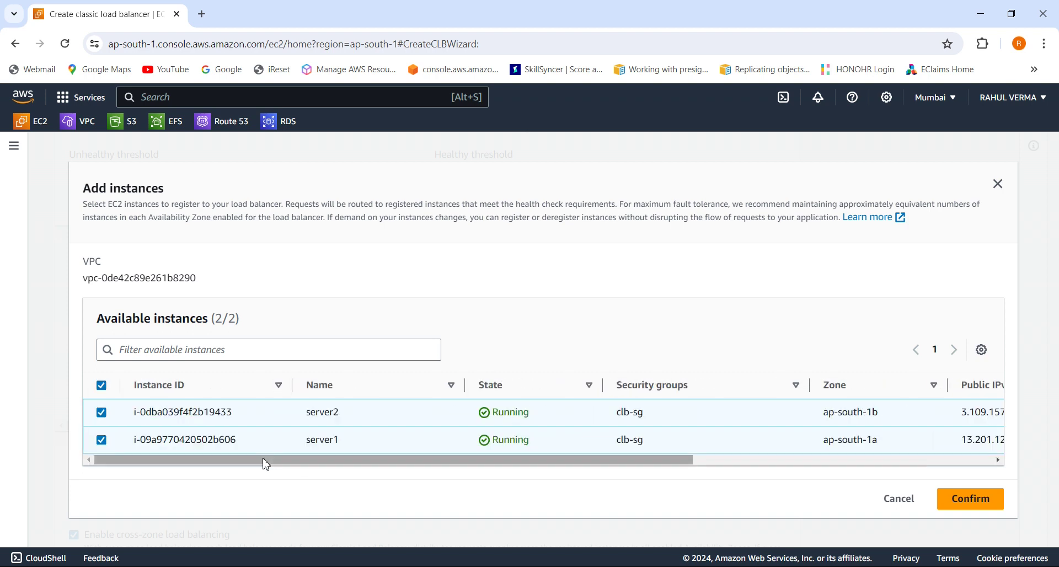
click(982, 505)
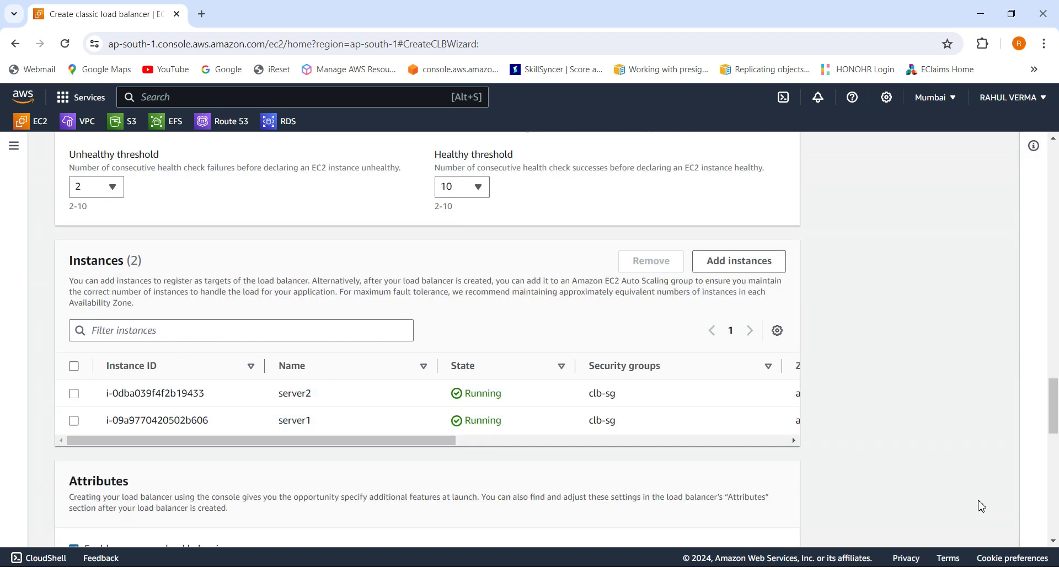
Step: Disable cross-zone load balancing and connection draining in the load balancer's attributes
drag(1056, 425, 1057, 455)
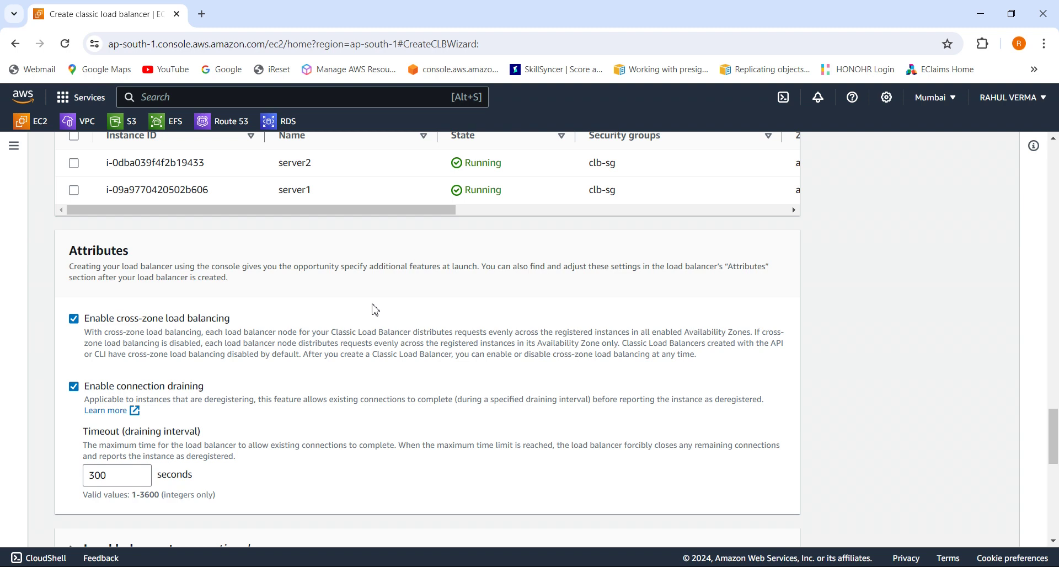
click(78, 326)
click(75, 389)
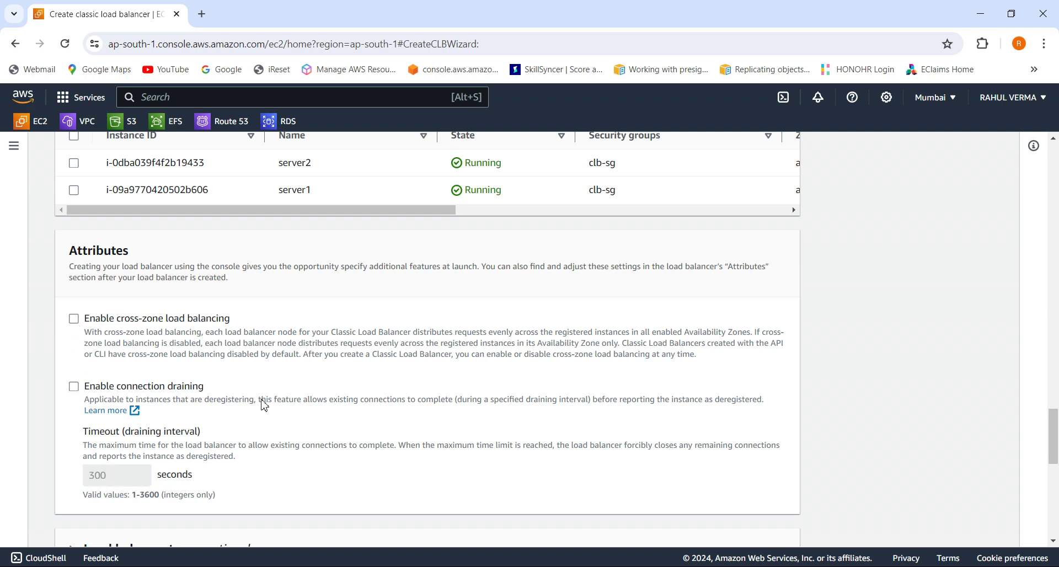
Step: Review the configuration summary and create the load balancer
mouse_move(1056, 452)
mouse_down()
mouse_move(1056, 511)
mouse_move(1056, 498)
mouse_up()
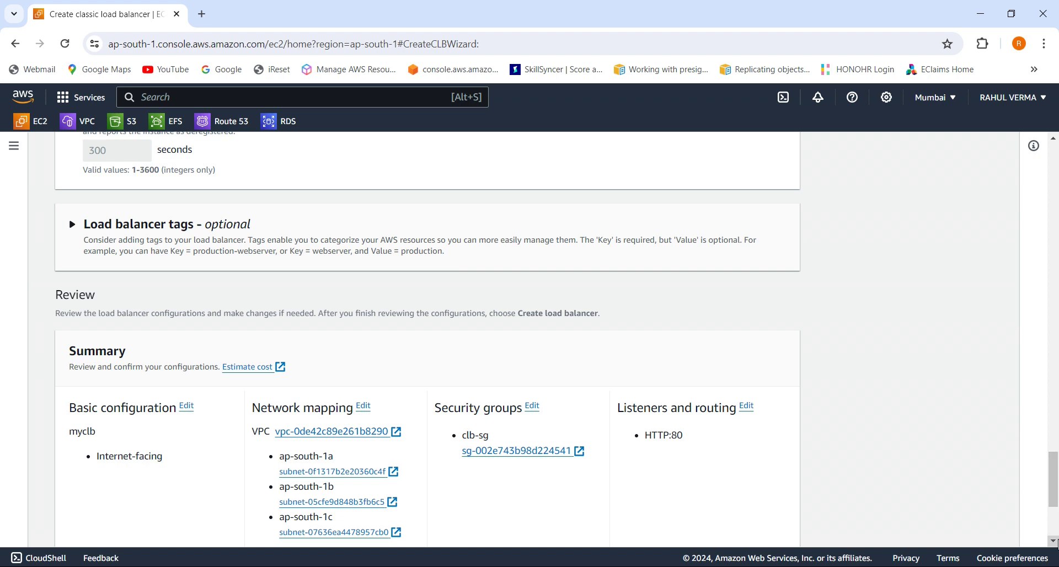
right_click(1057, 513)
click(822, 503)
scroll(1055, 545, down, 4)
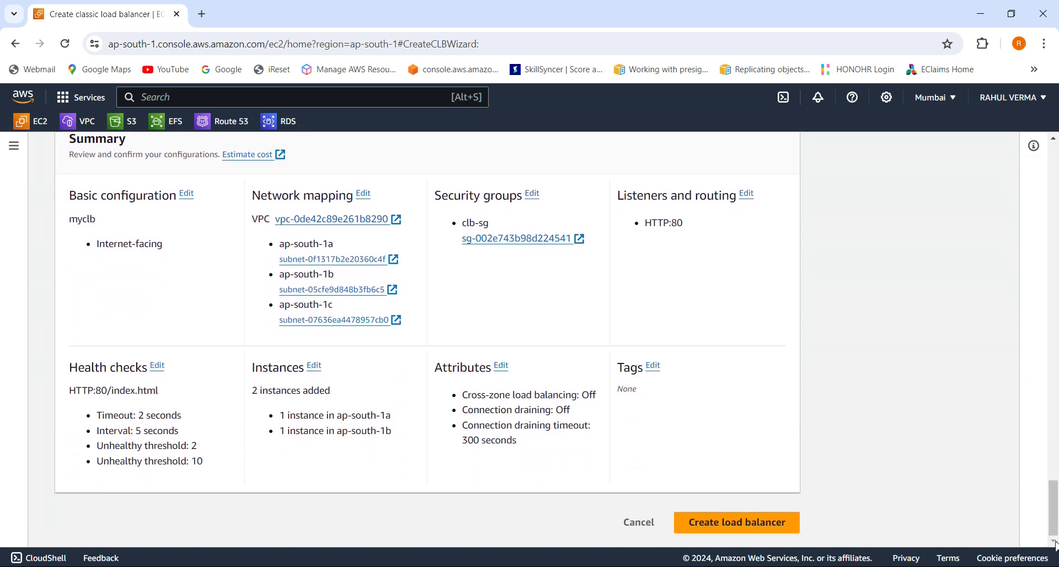
click(755, 518)
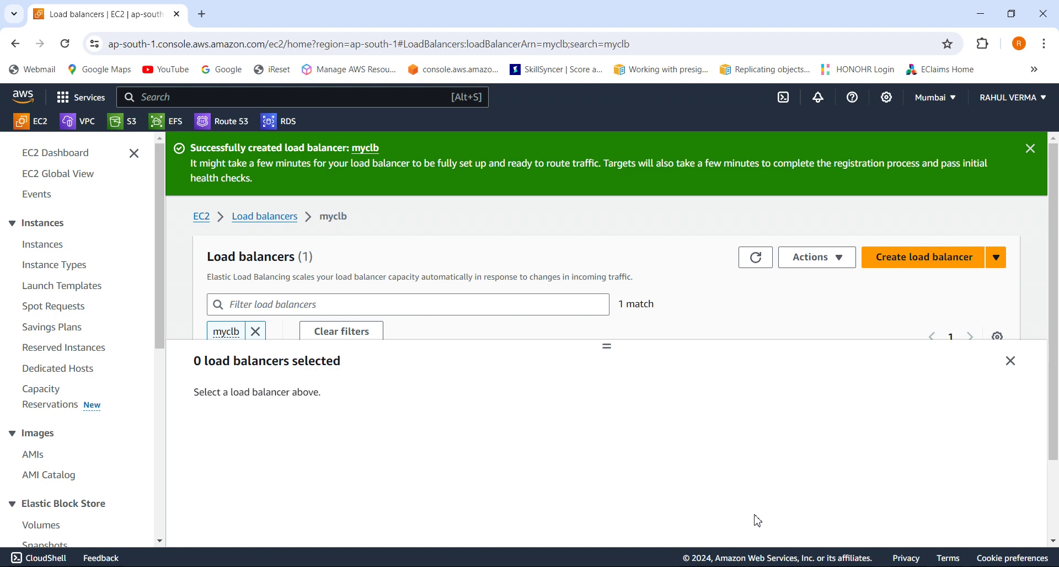
Step: Select myclb in the load balancer list, refresh the list, and examine the load balancer's details
click(1012, 364)
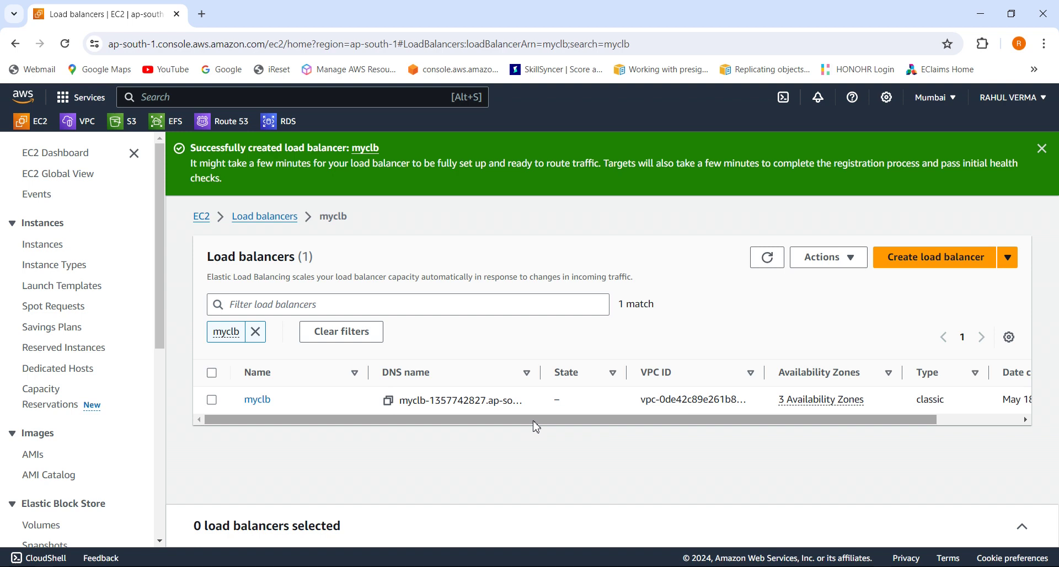
click(213, 401)
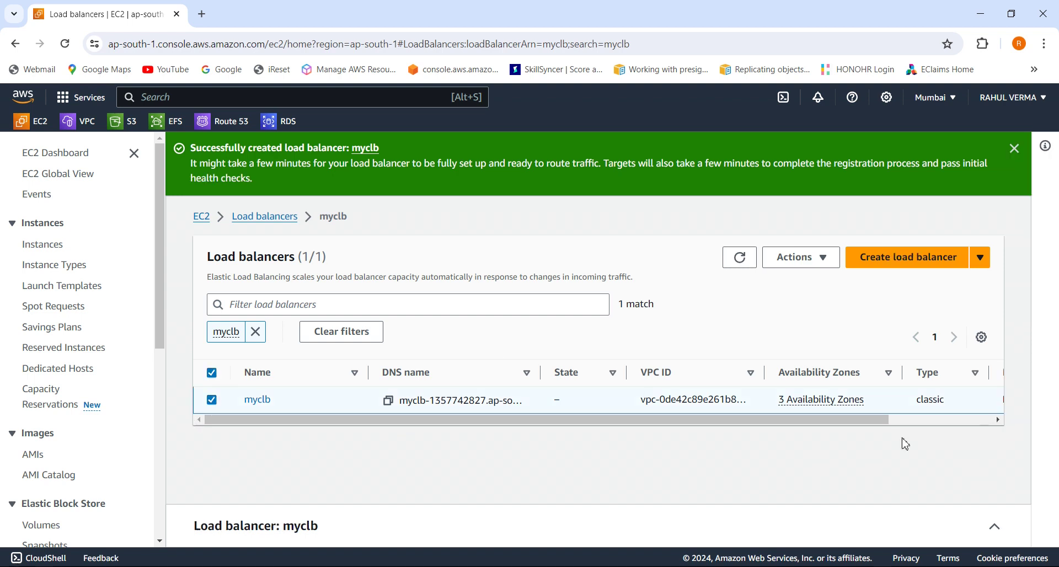
click(740, 257)
click(994, 526)
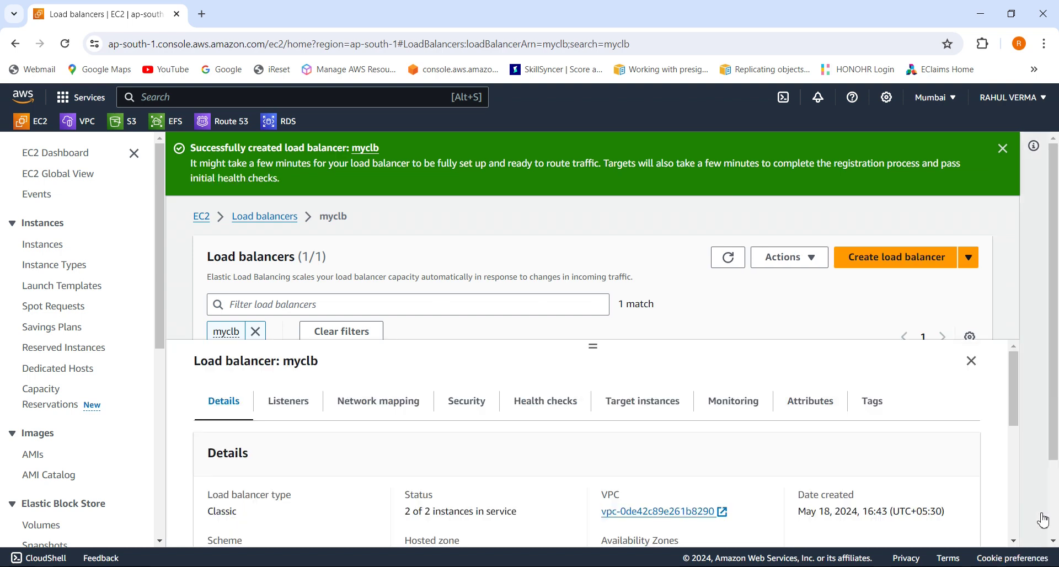
mouse_move(1015, 426)
mouse_down()
mouse_move(1015, 437)
mouse_move(1015, 426)
mouse_up()
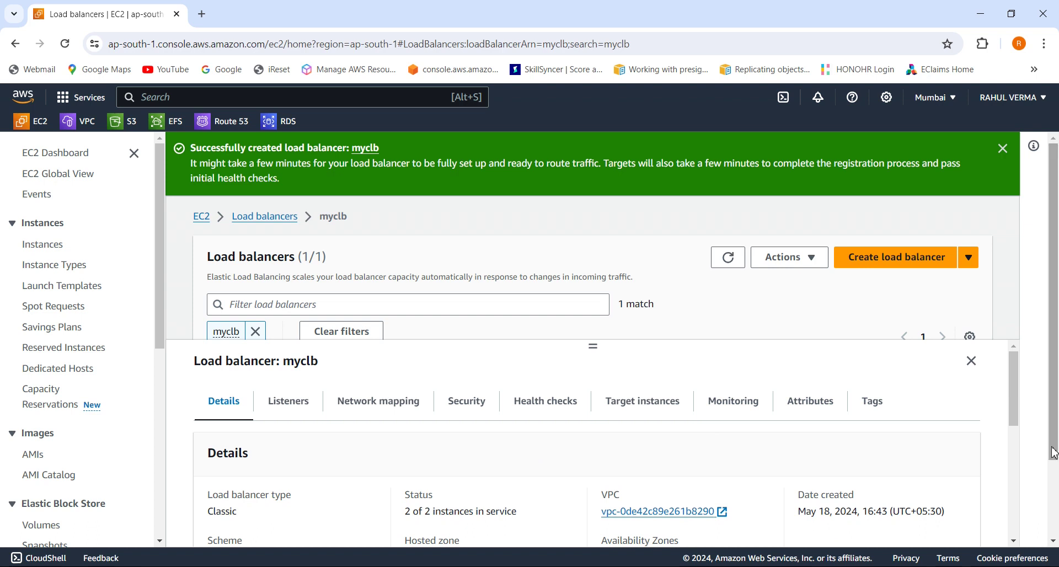
scroll(1019, 440, down, 2)
drag(1018, 439, 1029, 526)
drag(1027, 529, 1031, 437)
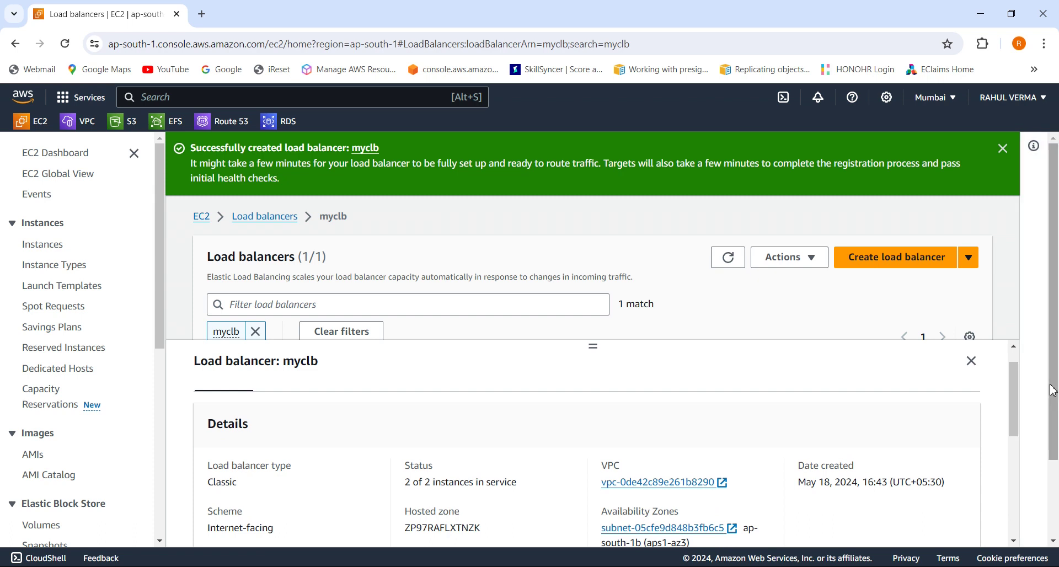
Step: View the health check settings of myclb
right_click(1013, 399)
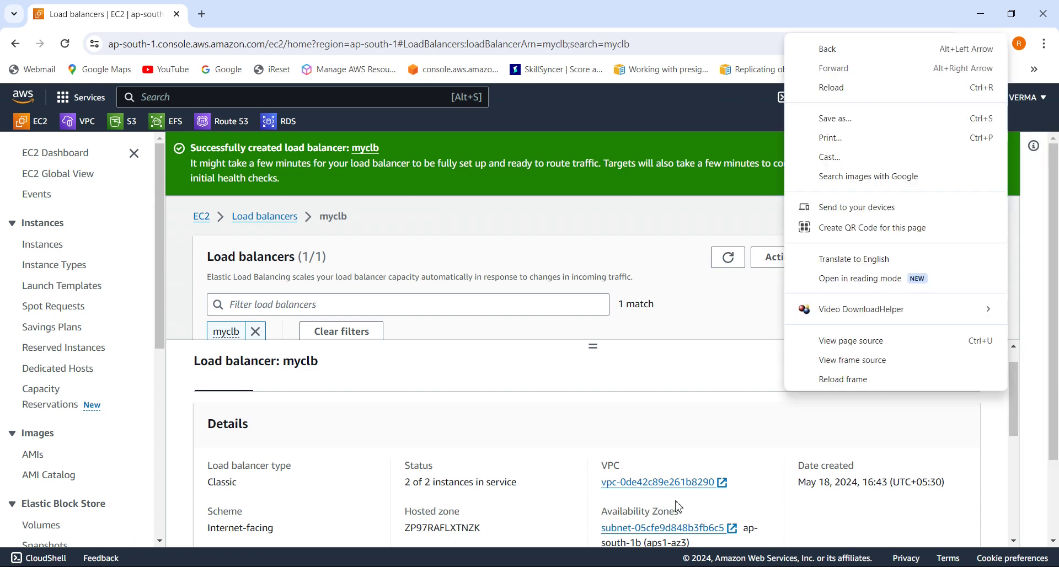
click(504, 392)
click(503, 393)
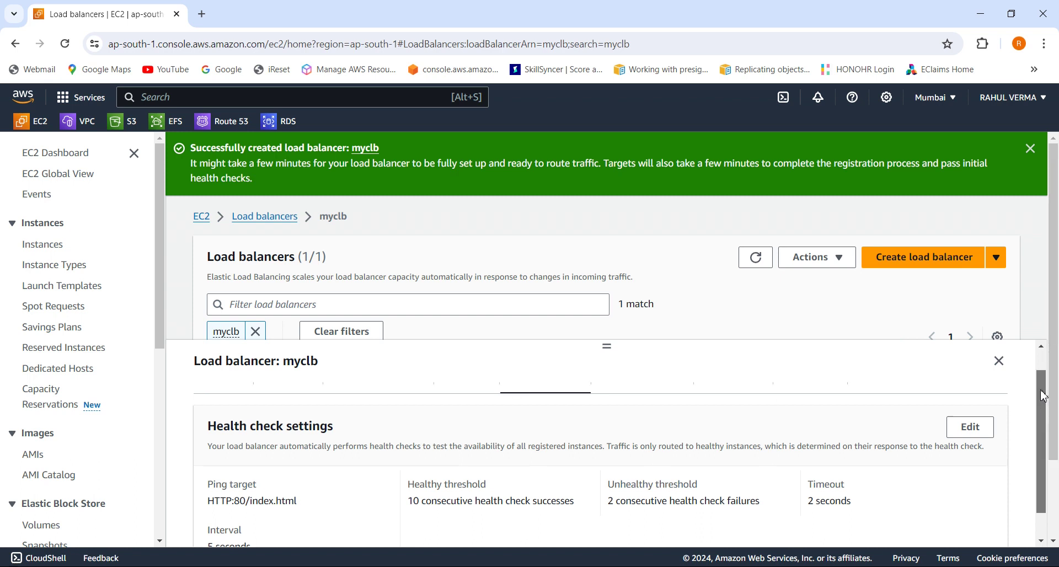
Step: Check and refresh the health status of myclb's target instances, closing the details and refreshing the load balancer list
scroll(1043, 419, up, 1)
click(641, 404)
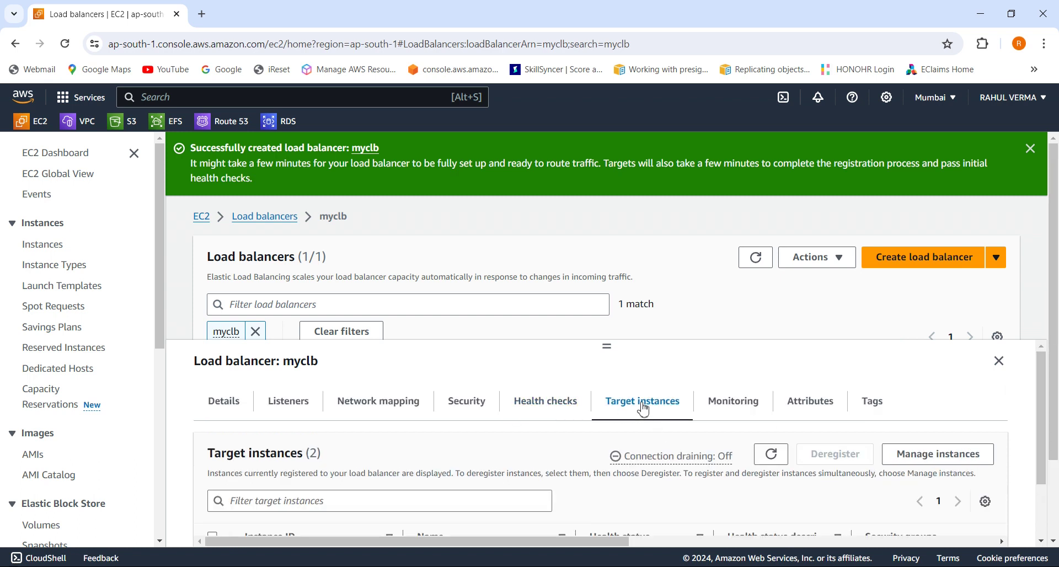
drag(1041, 421, 1050, 485)
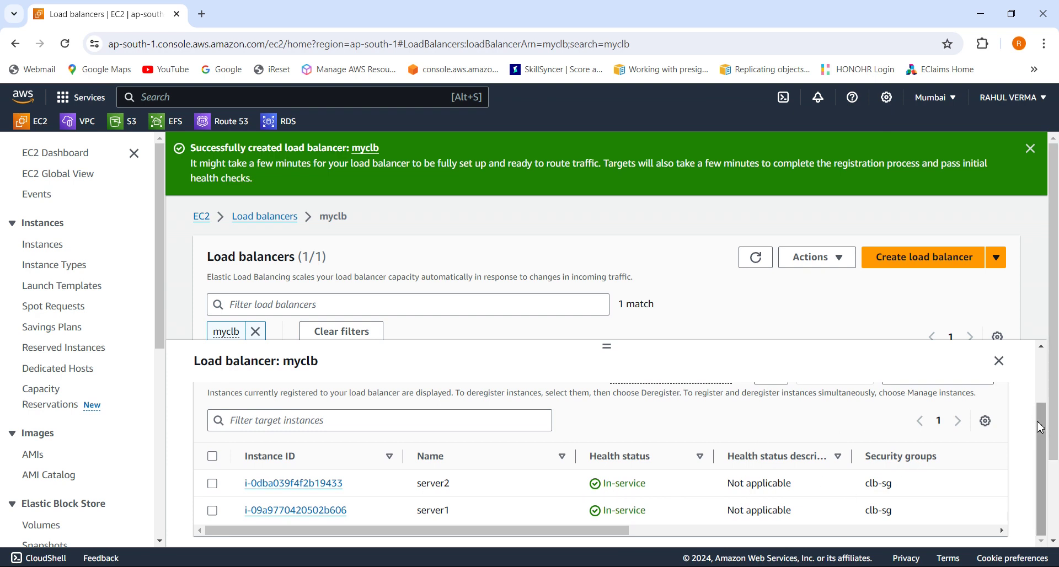
drag(1041, 427, 1038, 389)
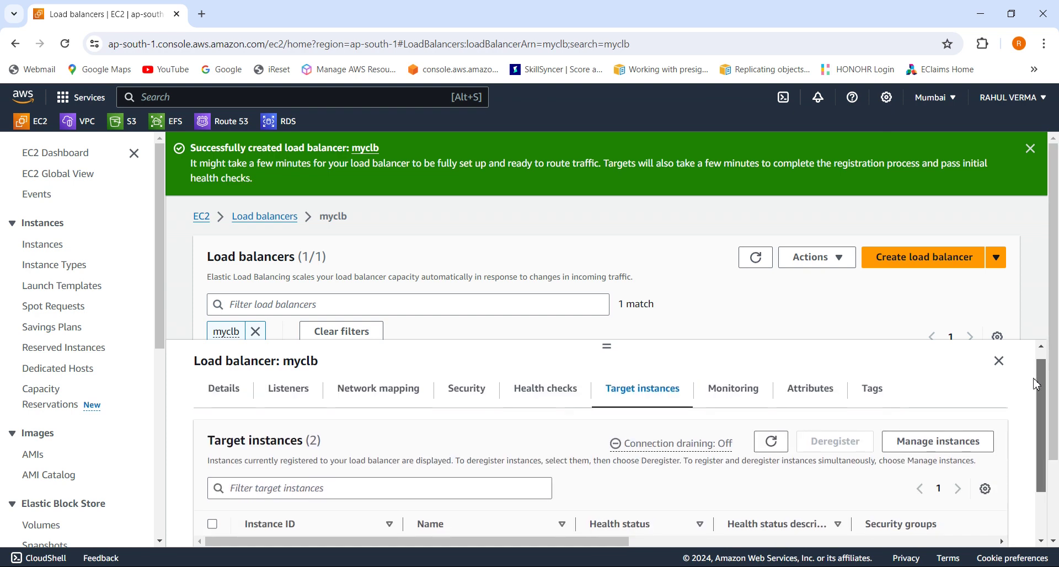
click(771, 435)
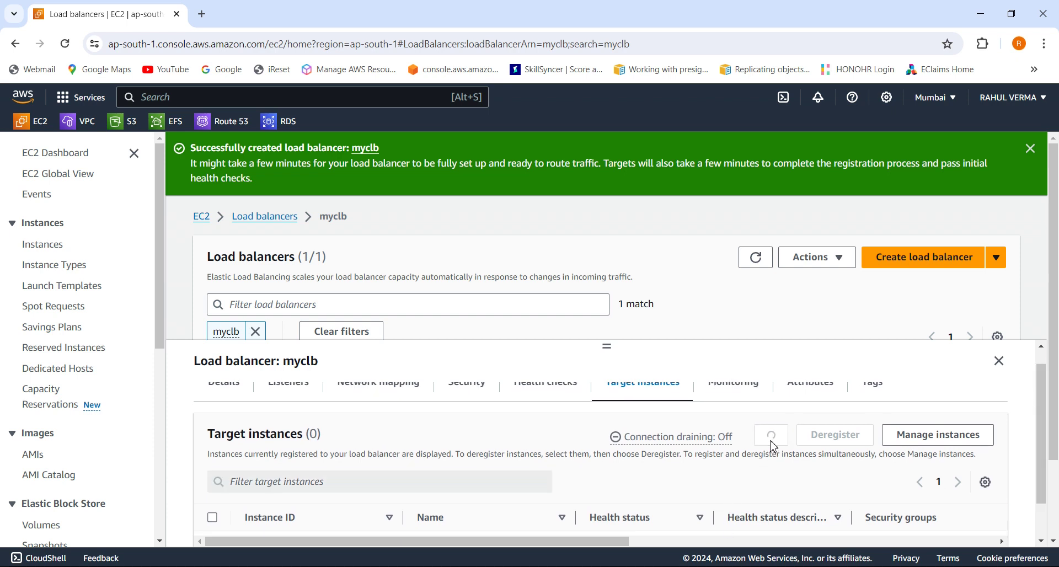
drag(1038, 476, 1035, 387)
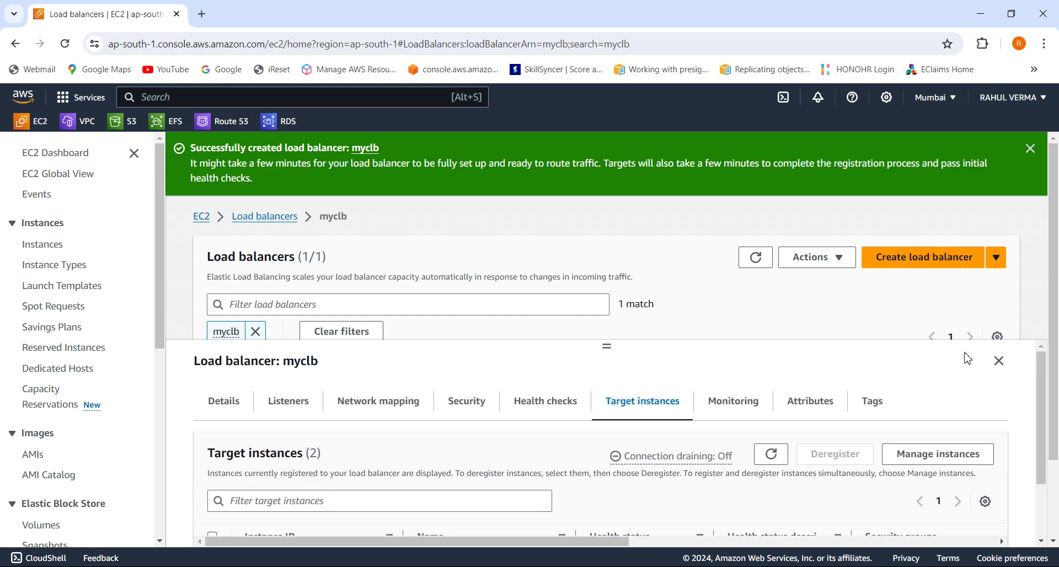
click(999, 362)
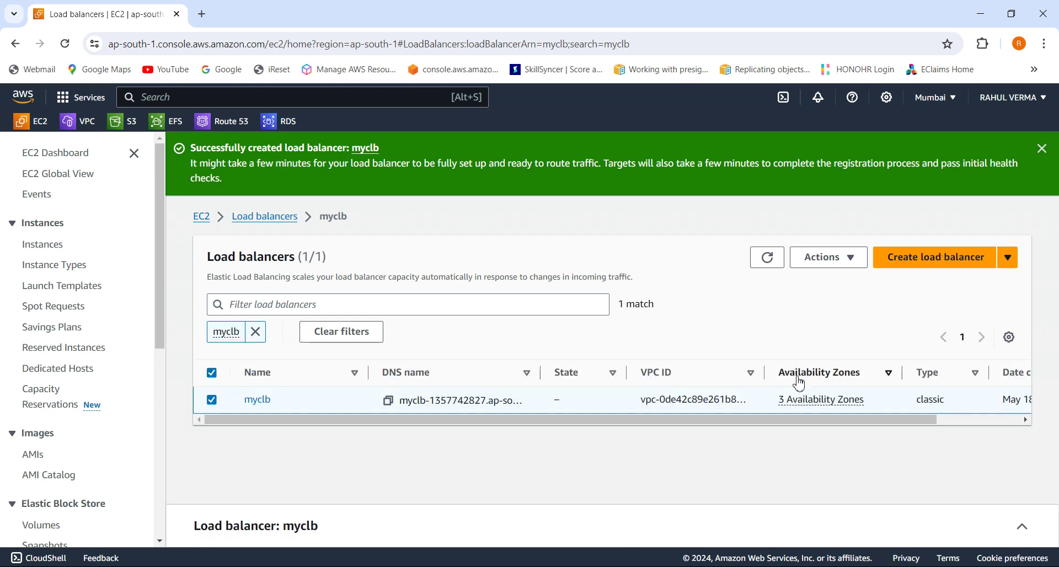
click(768, 268)
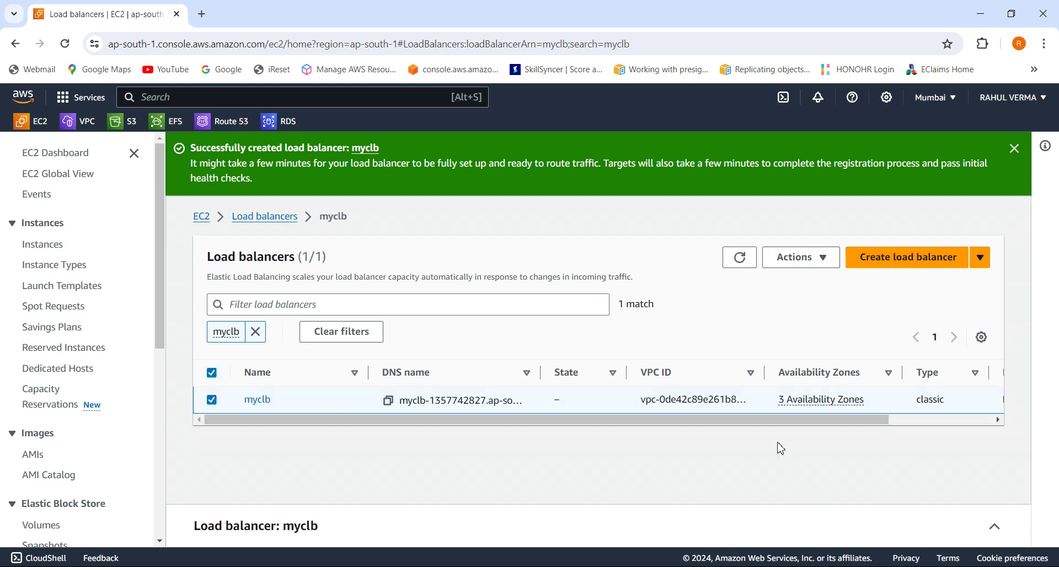
Step: Check the instance status in myclb's details, and close the details
click(995, 528)
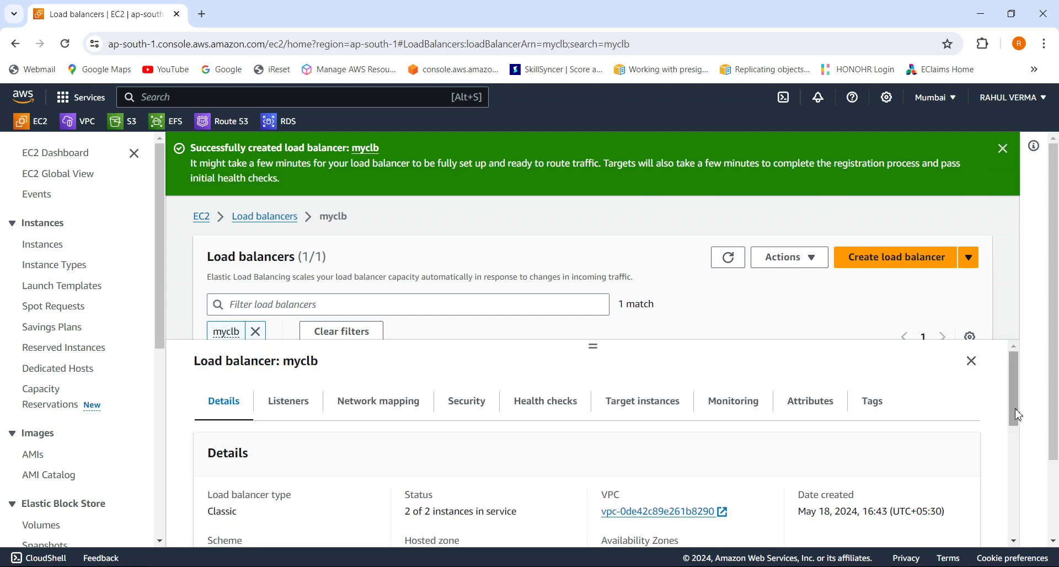
drag(1018, 415, 1023, 389)
click(972, 361)
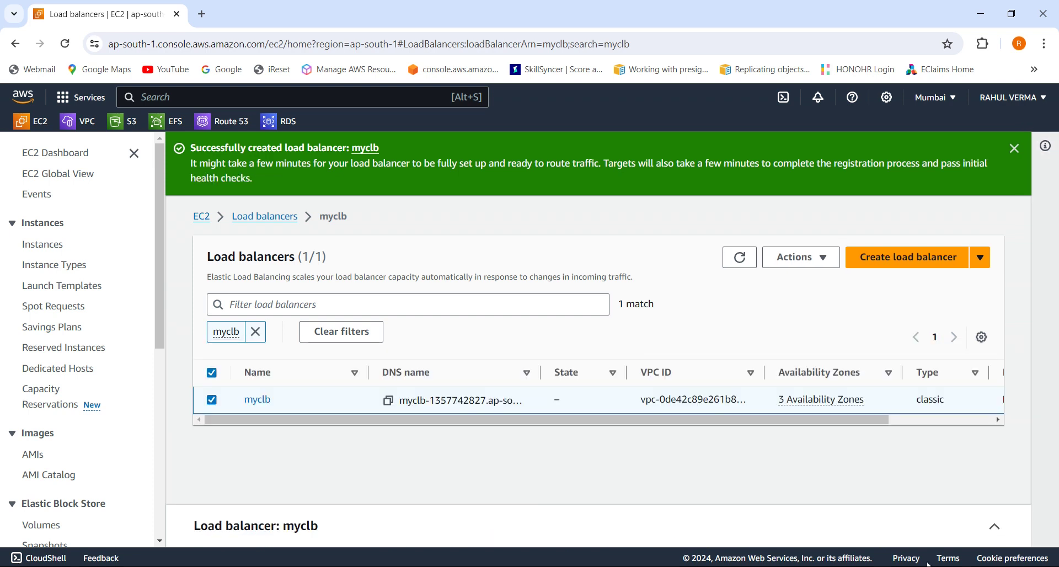
Step: Show the load balancer list without the myclb filter, refresh it, and dismiss the creation notice
drag(161, 331, 196, 526)
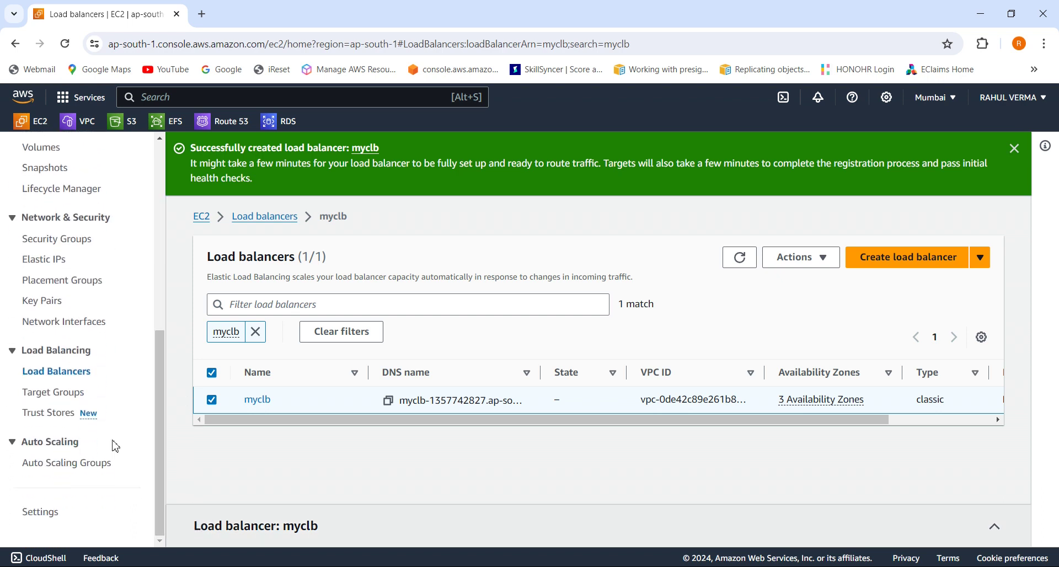
click(68, 378)
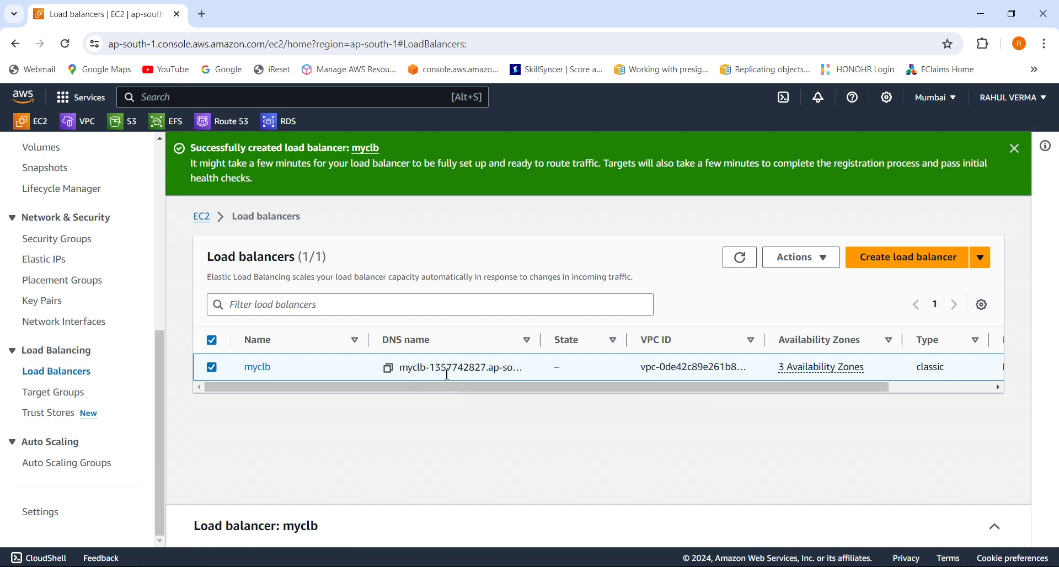
click(741, 259)
click(1016, 149)
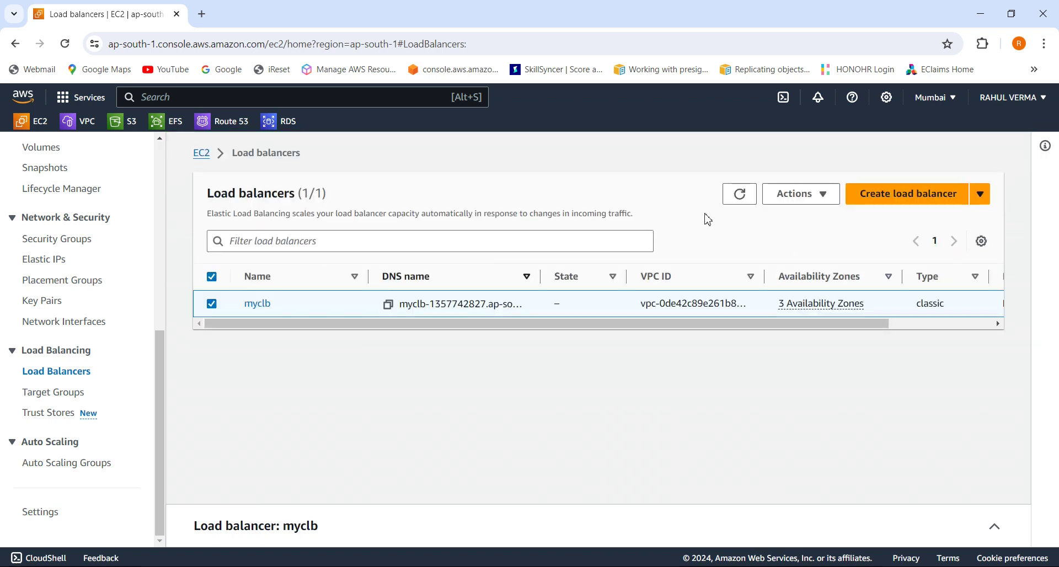
click(809, 197)
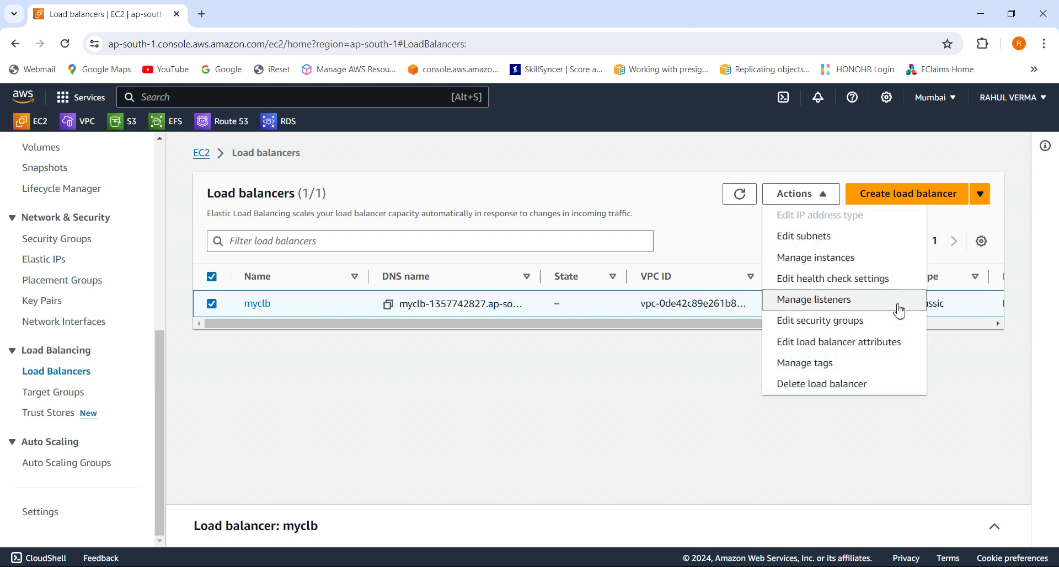
click(675, 239)
click(953, 326)
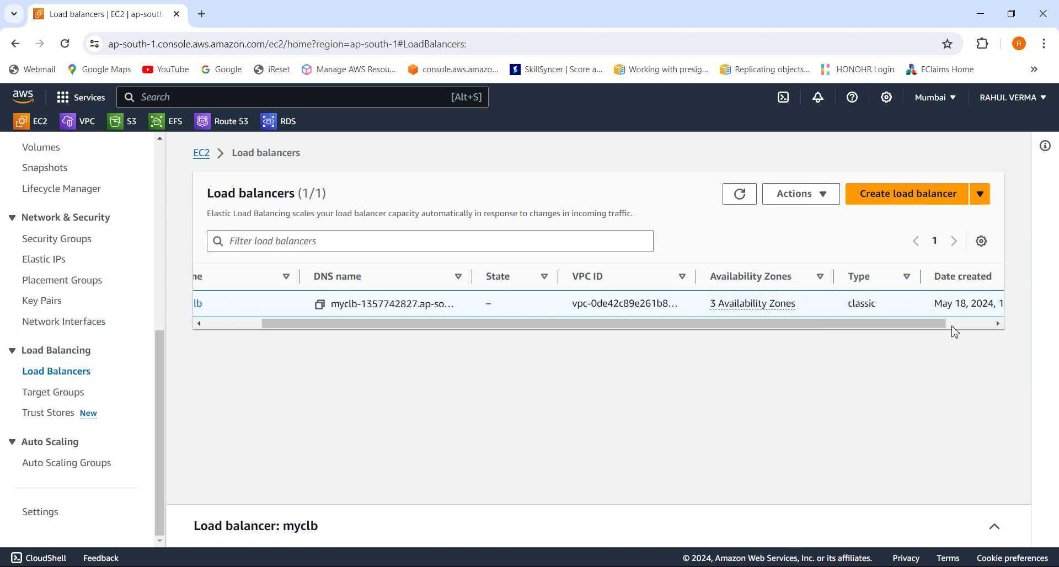
click(298, 326)
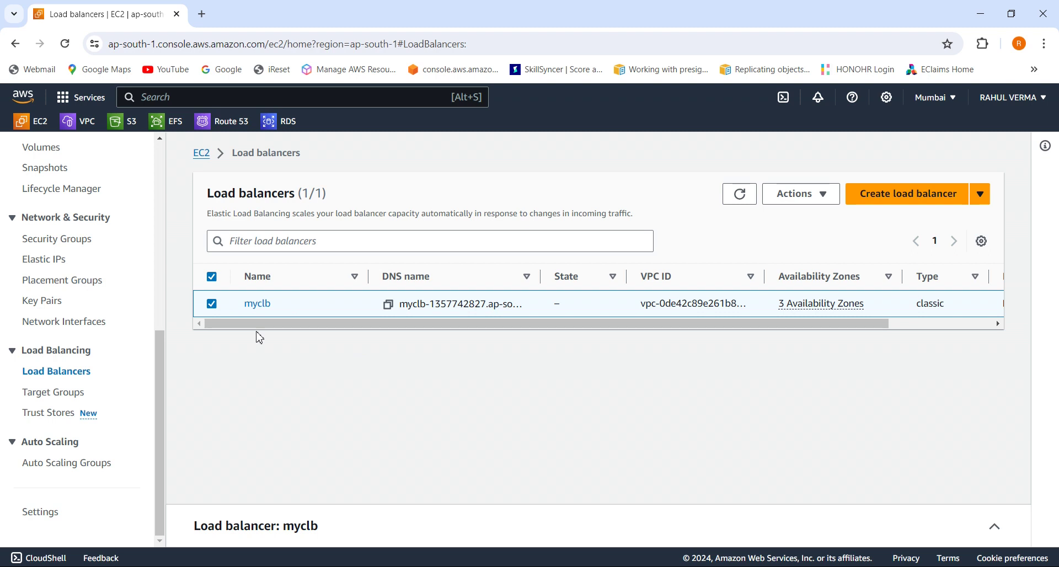
Step: Copy the DNS name of myclb from its details
click(995, 528)
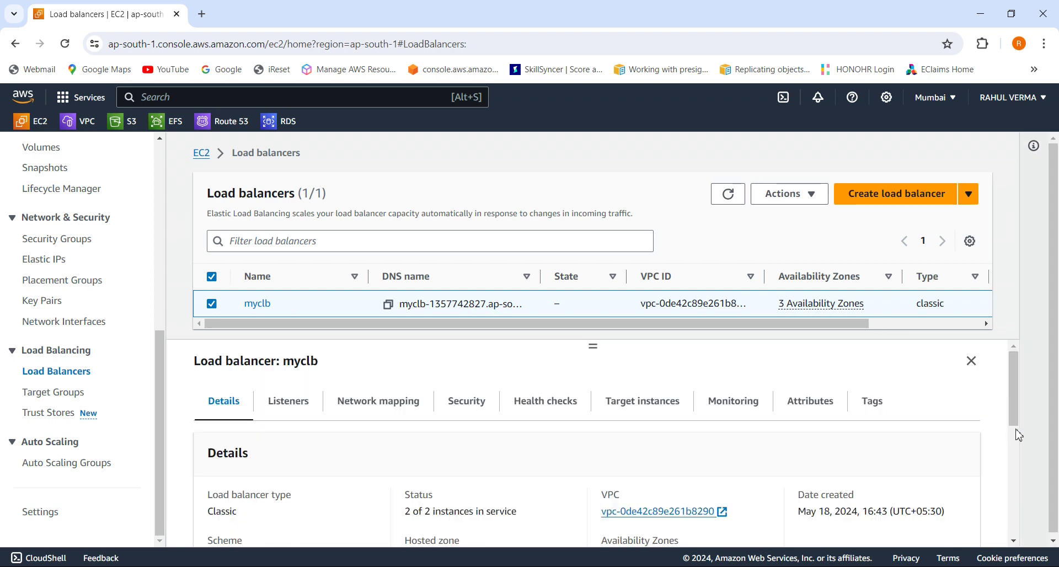
drag(1016, 422, 1033, 504)
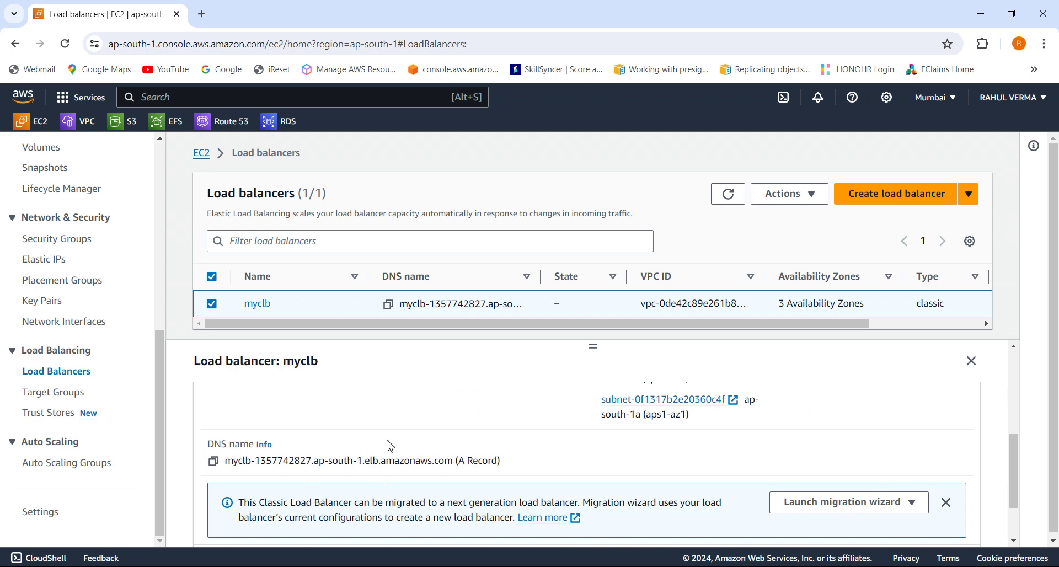
click(214, 463)
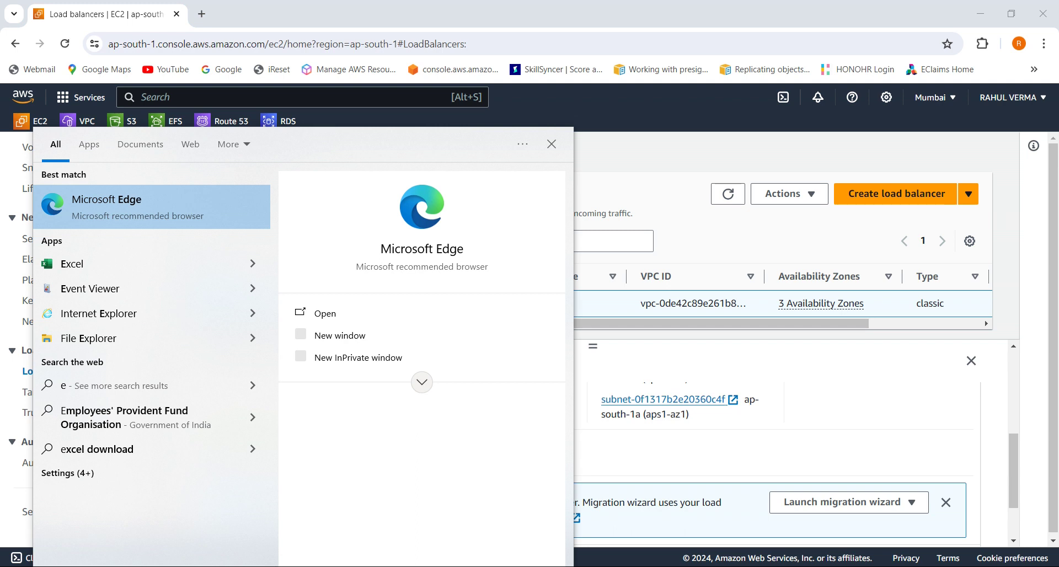
Step: Switch to Microsoft Edge and load the copied DNS name of myclb
text(dge)
click(326, 314)
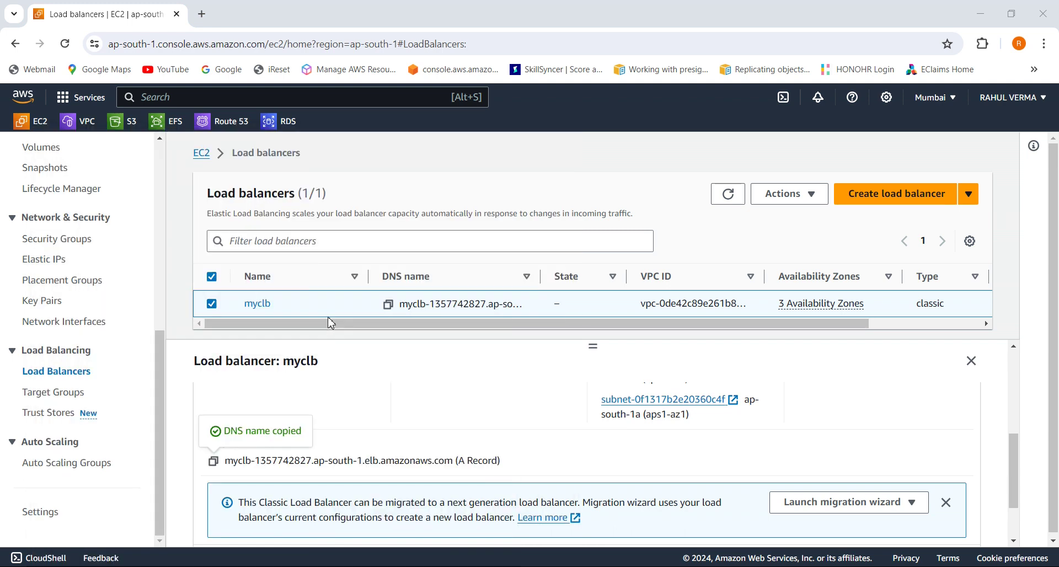
key(ctrl+v)
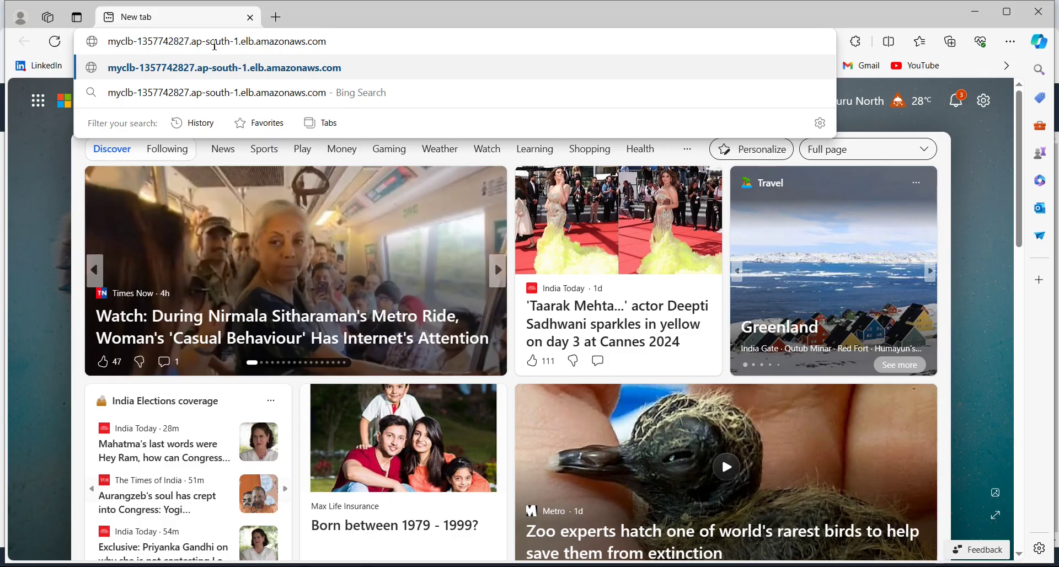
key(Return)
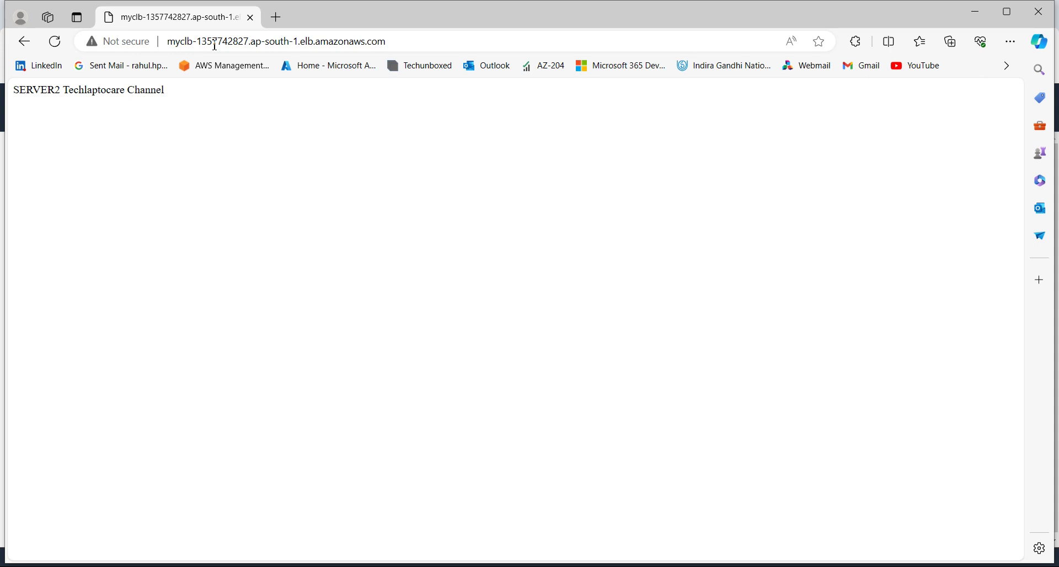
Step: Load the myclb DNS name in a second Edge tab
click(286, 27)
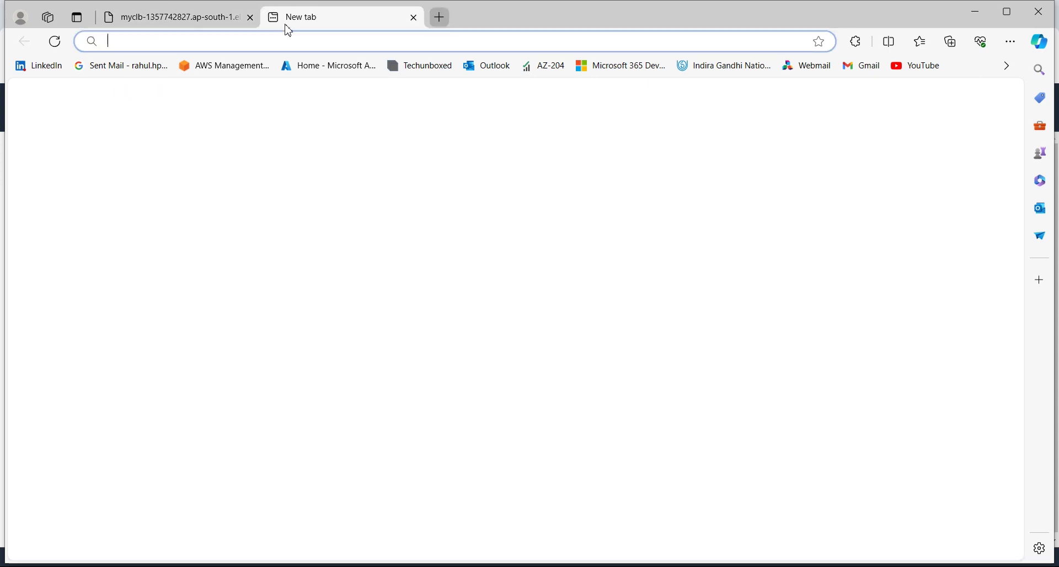
click(318, 42)
key(ctrl+v)
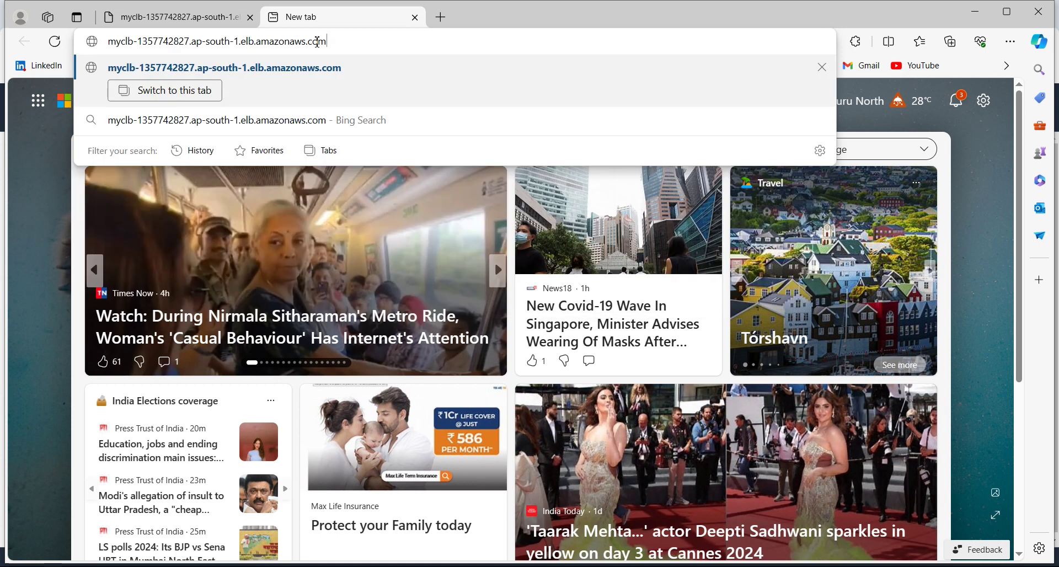
key(Return)
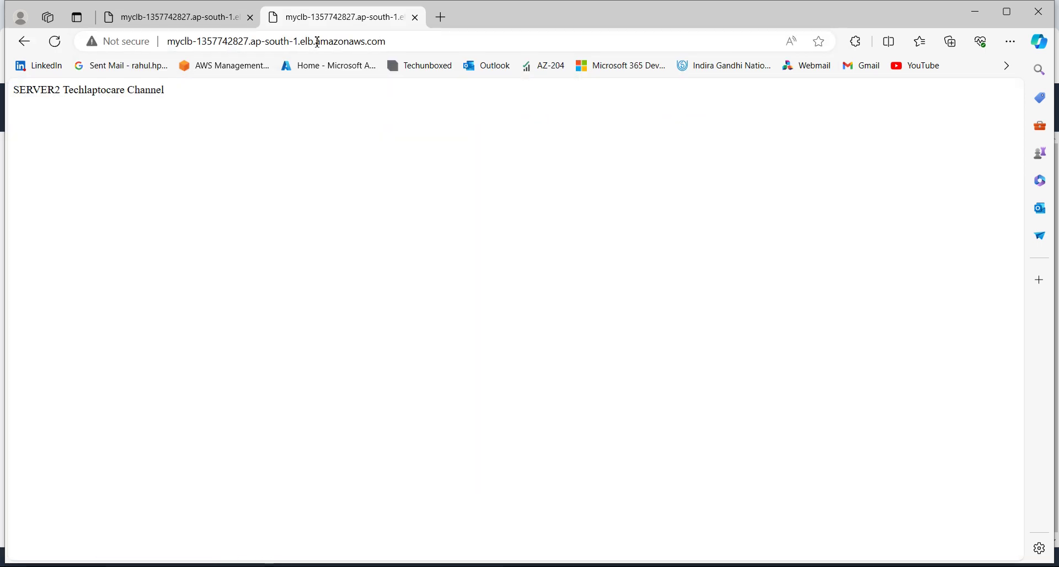
Step: Reload the load balancer page in both tabs to check which server responds
click(208, 24)
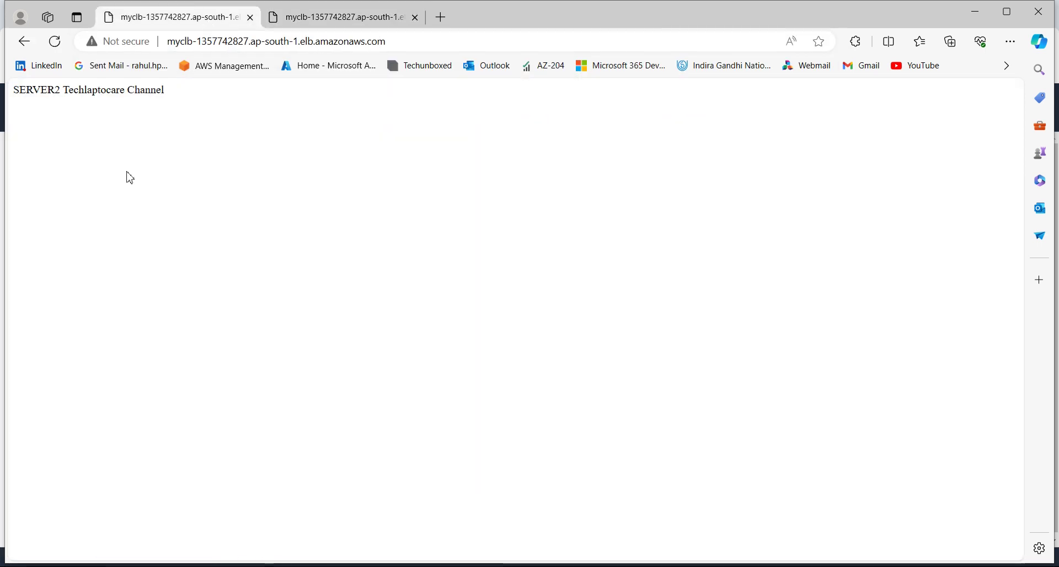
click(56, 43)
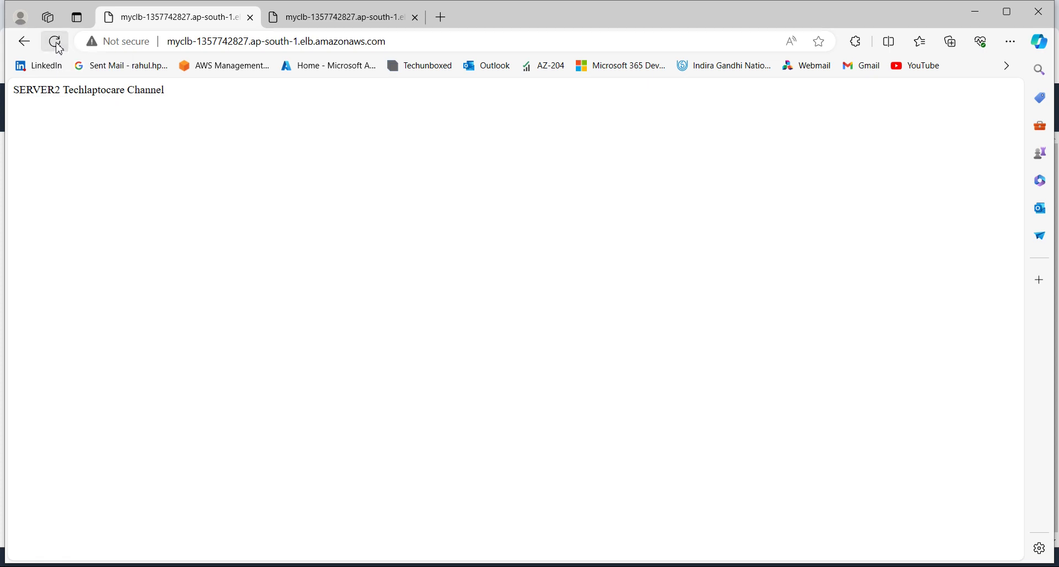
click(320, 18)
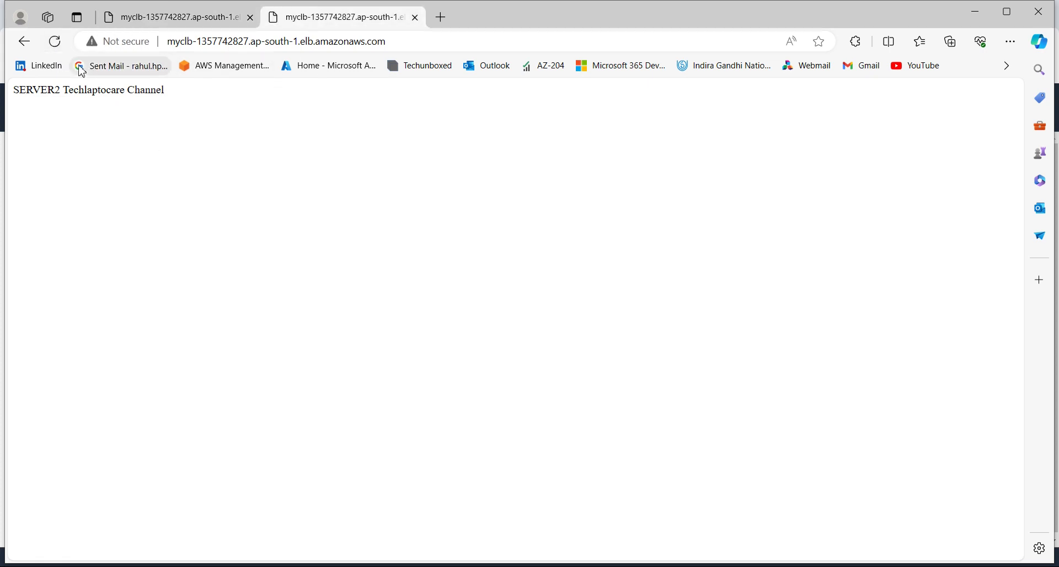
click(60, 53)
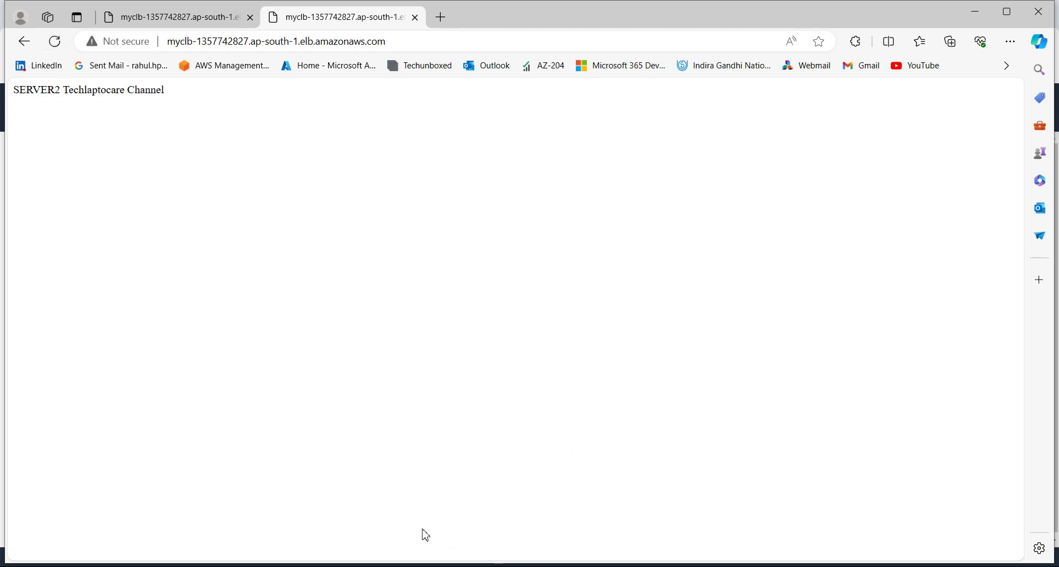
Step: Return to the AWS console in Chrome and review myclb's details down to the distribution of targets by Availability Zone
key(alt+Tab)
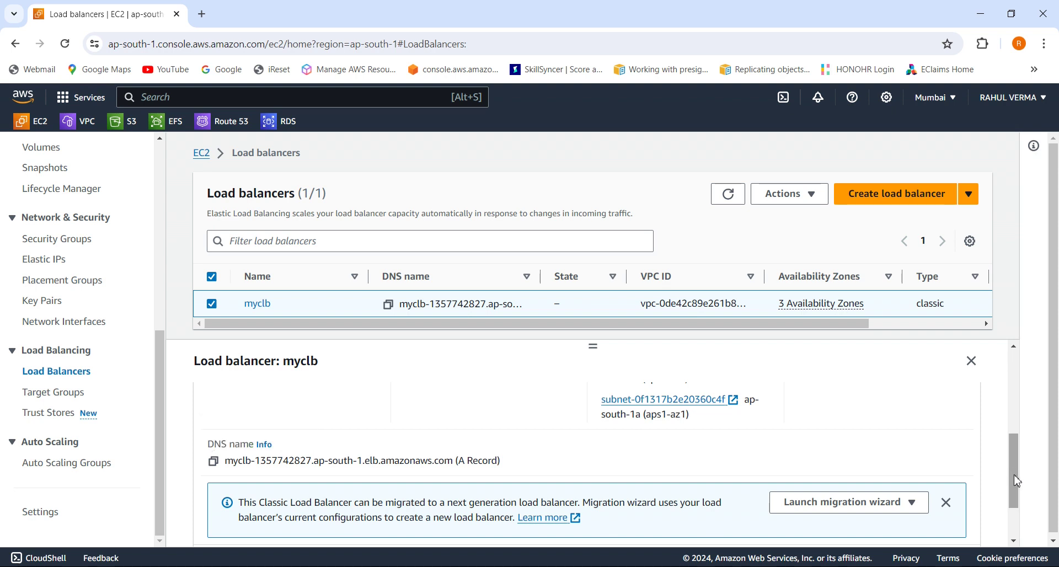
right_click(1003, 415)
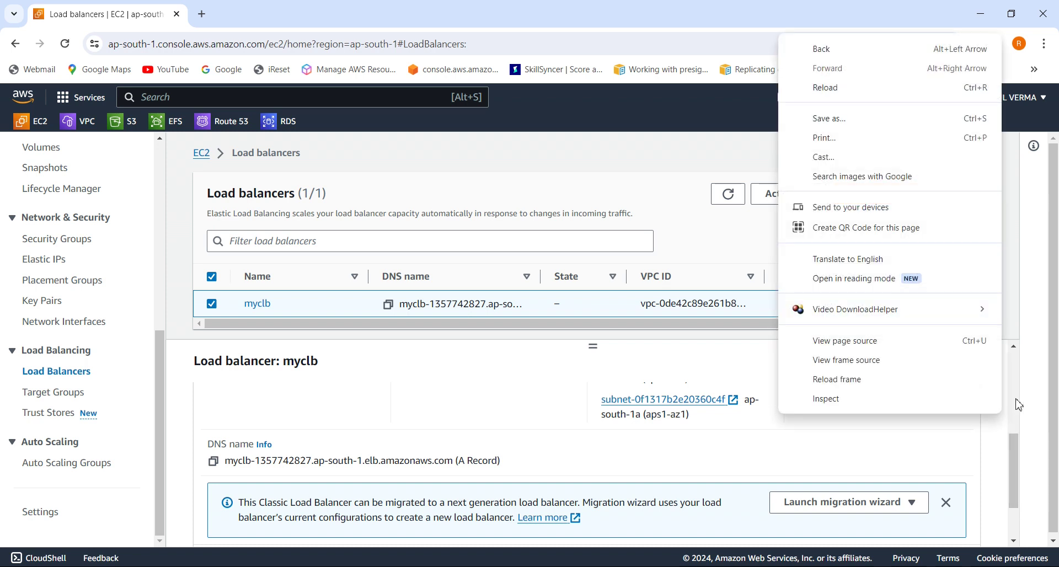
click(1020, 405)
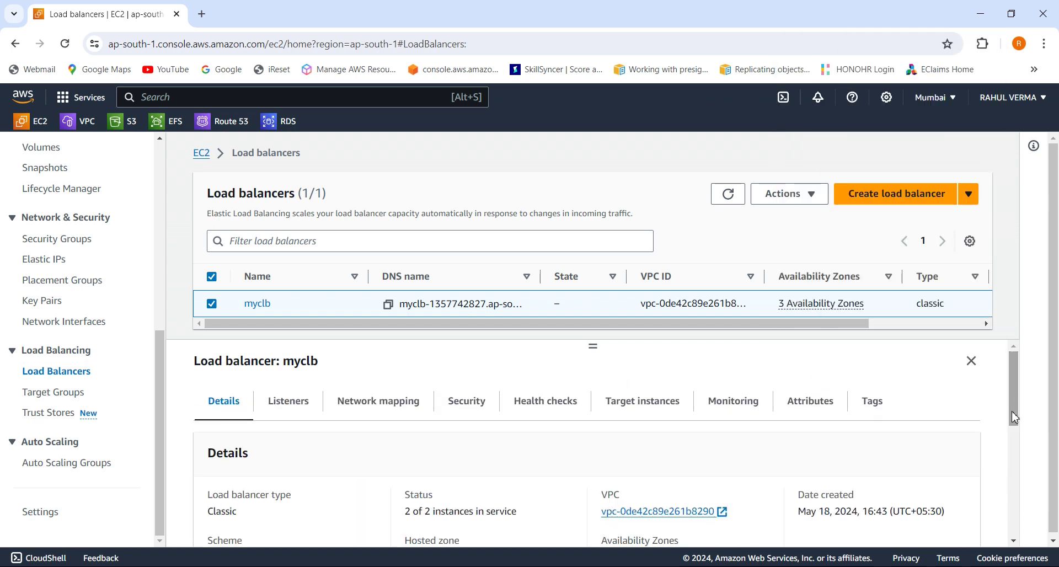
drag(1017, 417, 1019, 522)
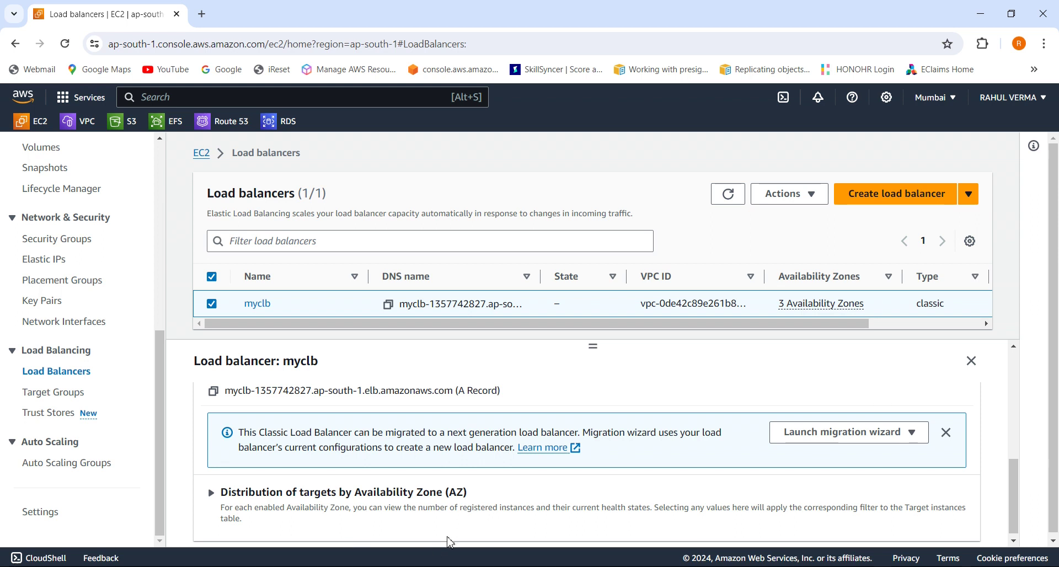
Step: Switch back to Edge and reload the load balancer page in both tabs to retest the traffic distribution
key(alt+Tab)
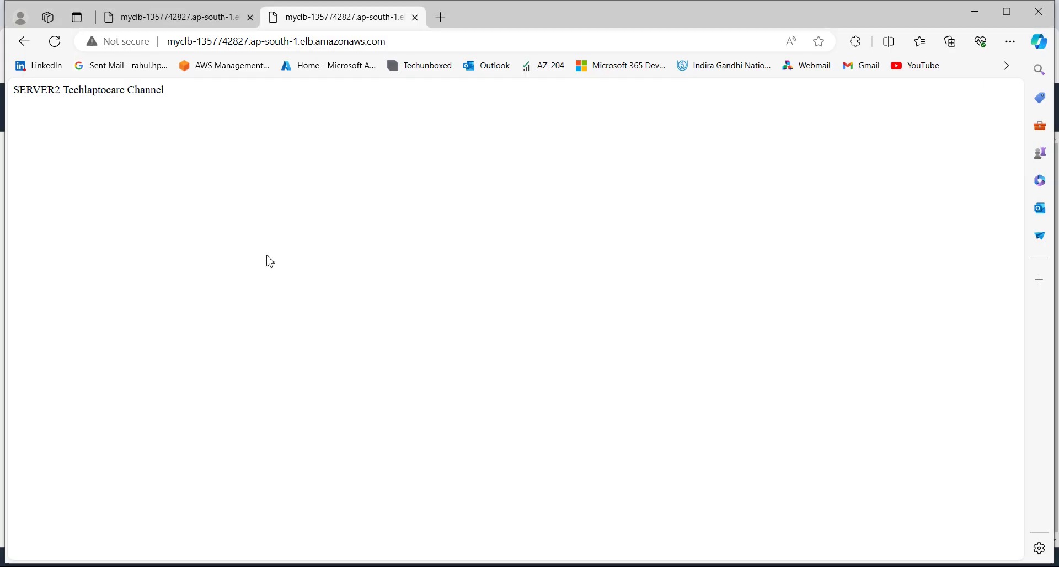
click(56, 46)
click(56, 44)
click(200, 19)
click(56, 42)
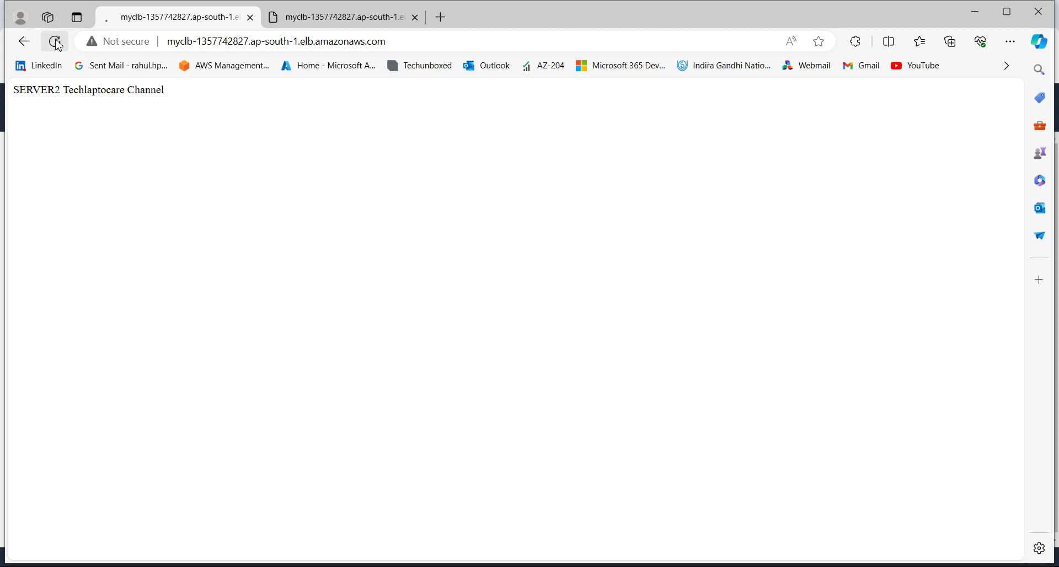
Step: Minimize Edge and load the myclb DNS name in a new Chrome tab
click(973, 23)
click(201, 14)
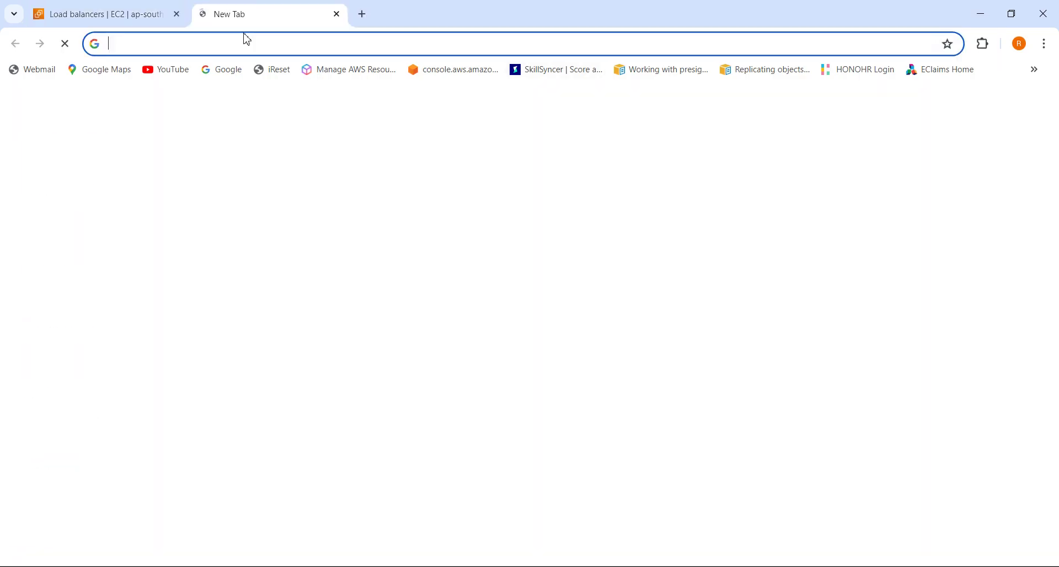
click(255, 41)
key(ctrl+v)
key(Return)
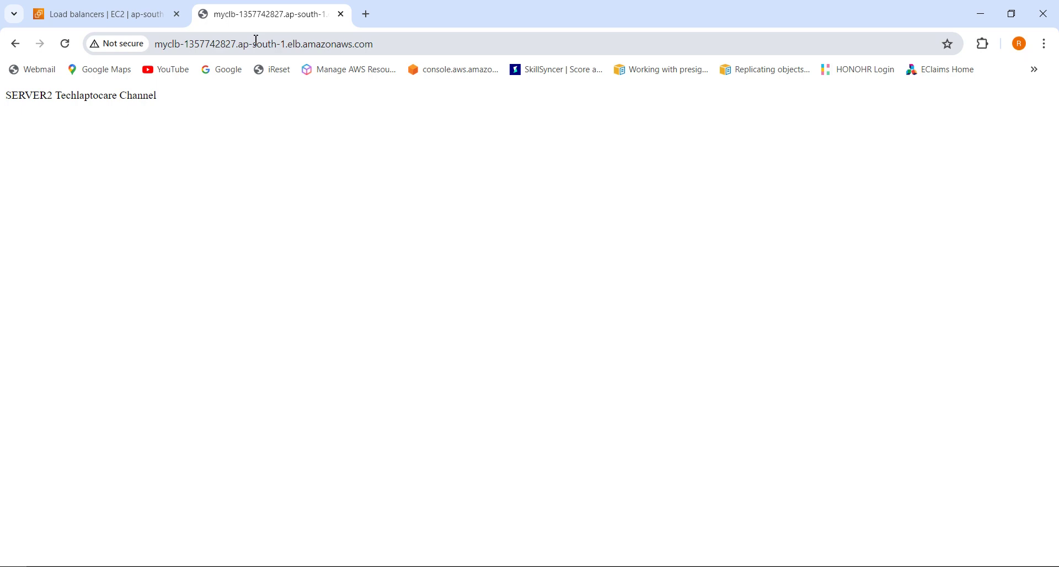
Step: Open an additional empty Chrome tab, and reload the load balancer page in its existing Chrome tab
click(367, 15)
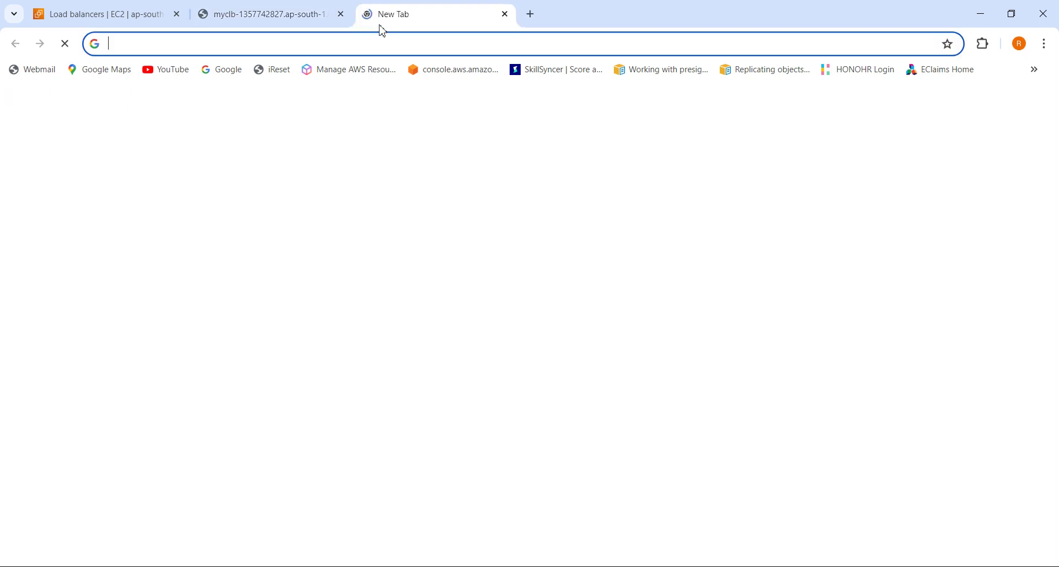
click(274, 14)
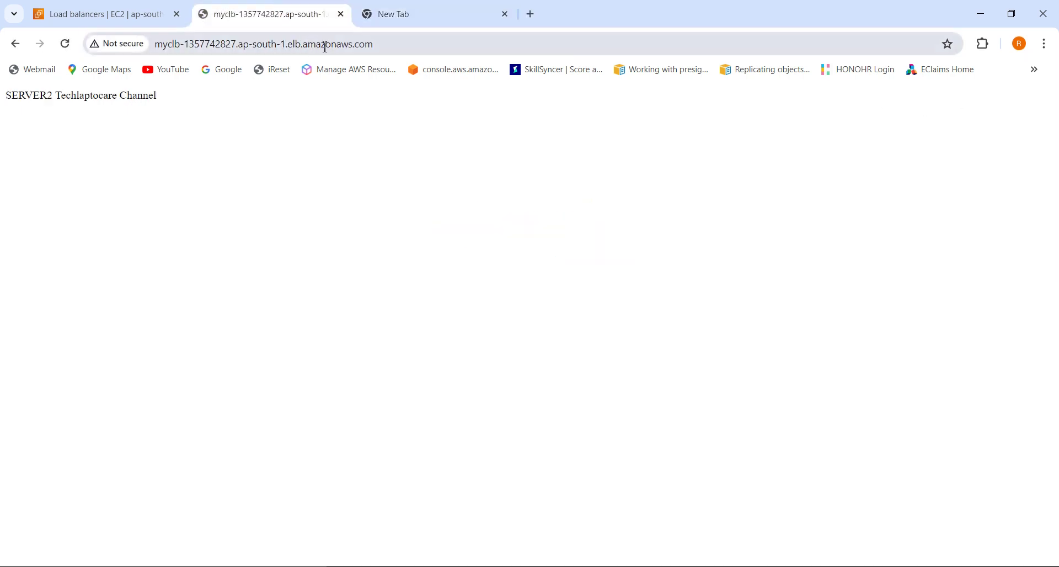
click(66, 45)
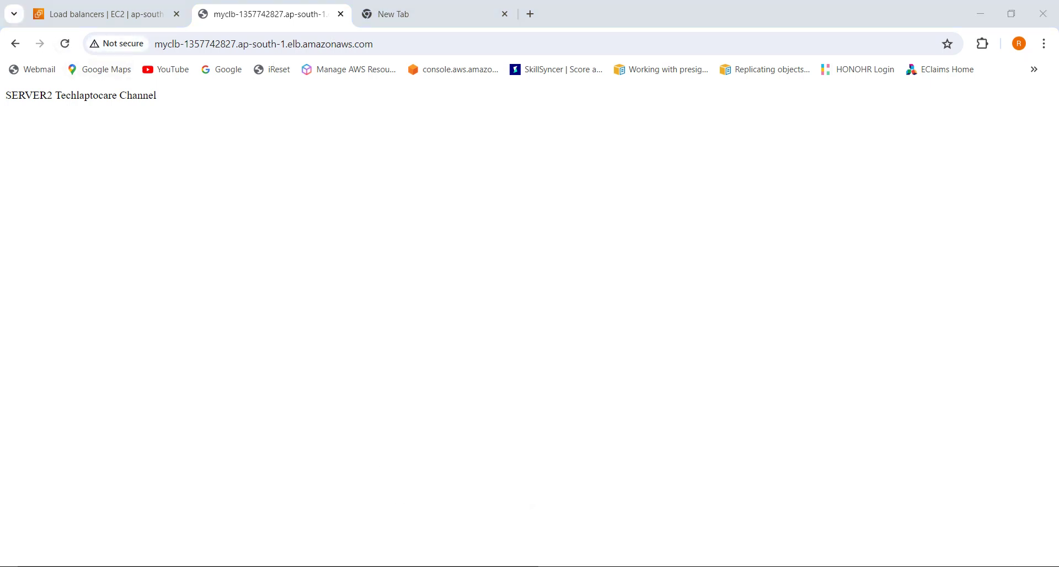
Step: Return to Edge and reload both load balancer tabs once more to check which server answers
key(alt+Tab)
click(54, 41)
click(306, 23)
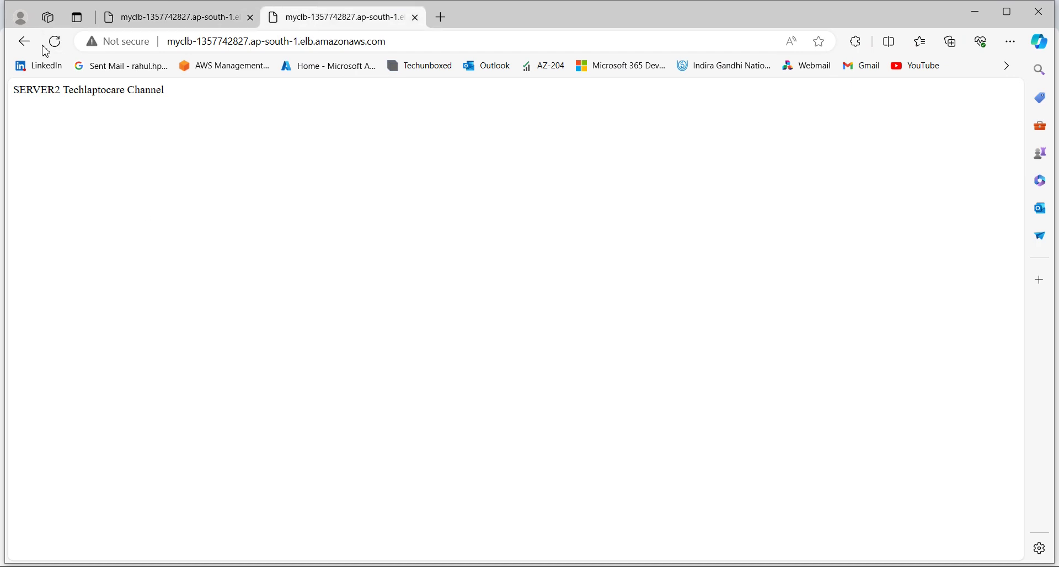
click(59, 48)
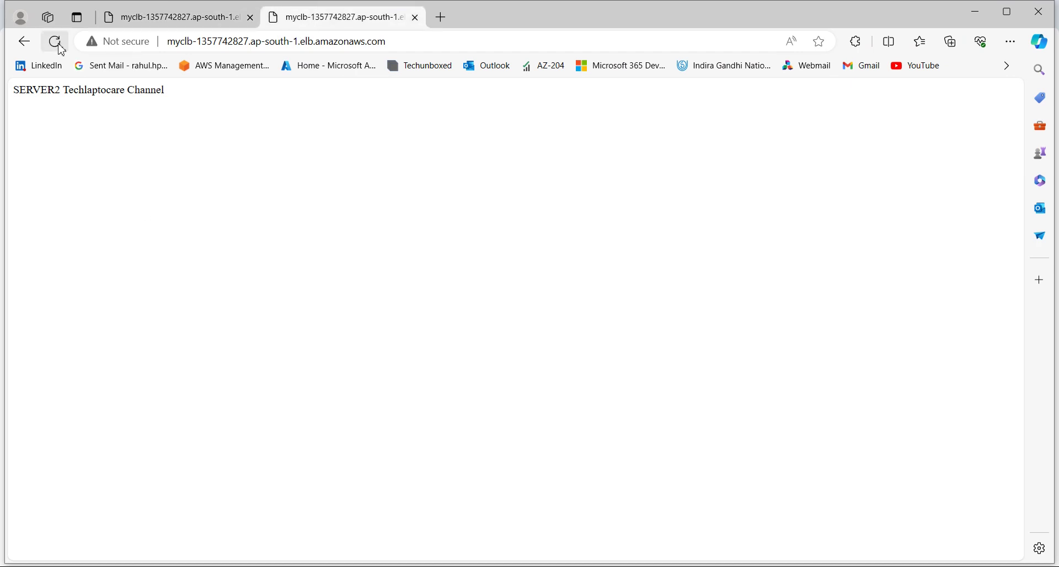
click(171, 22)
click(60, 48)
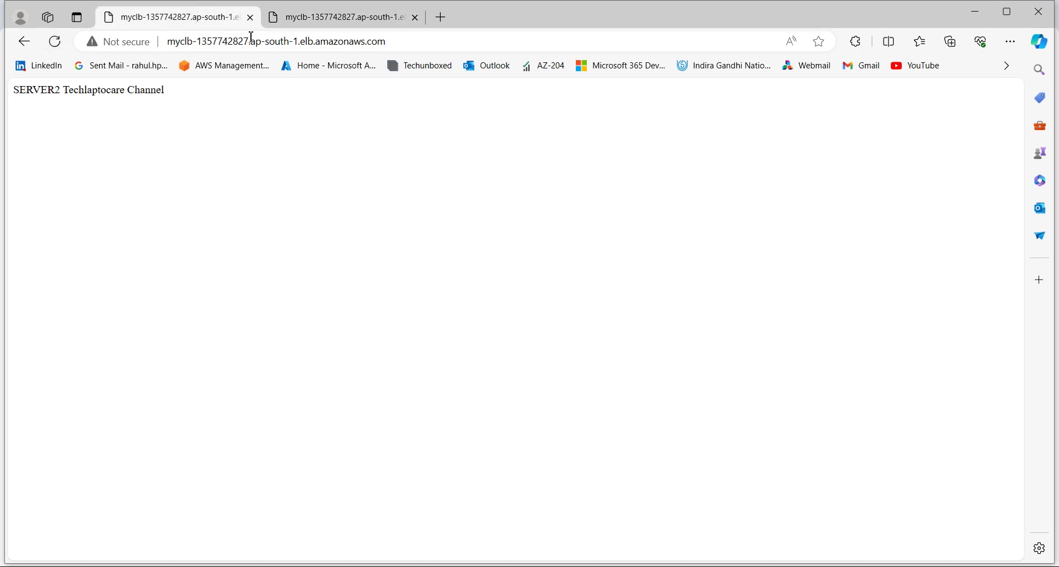
Step: Close both load balancer tabs in Edge, and load myclb-1357742827.ap-south-1.elb.amazonaws.com in the empty Chrome tab
click(253, 20)
click(254, 20)
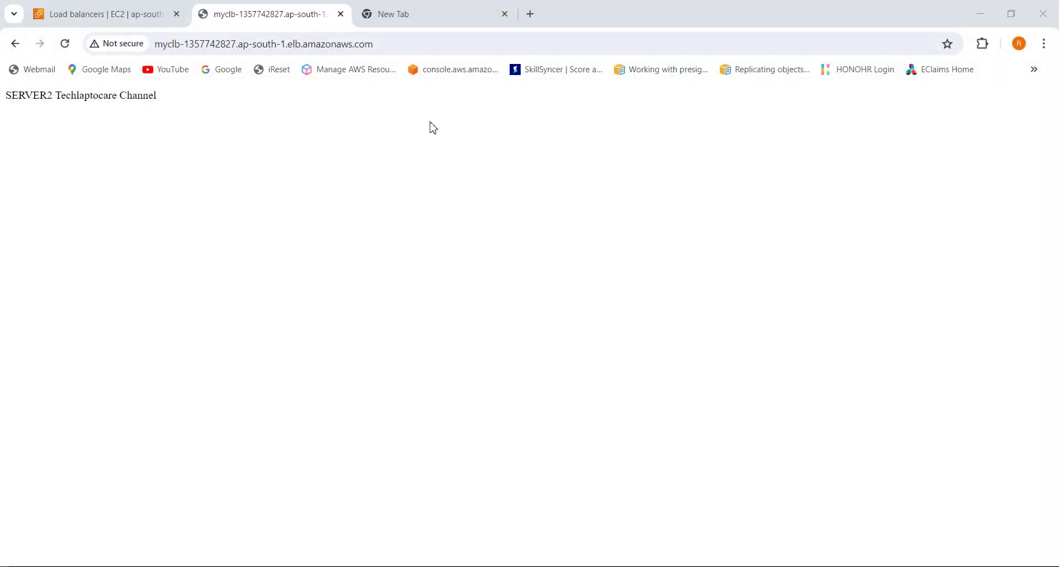
click(422, 6)
click(289, 46)
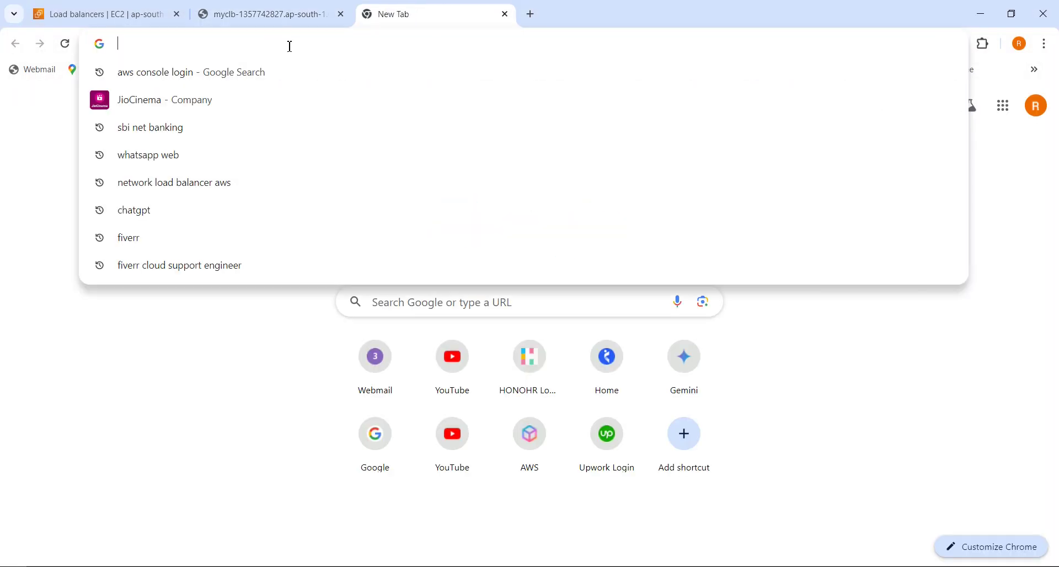
text(myclb-1357742827.ap-south-1.elb.amazonaws.com)
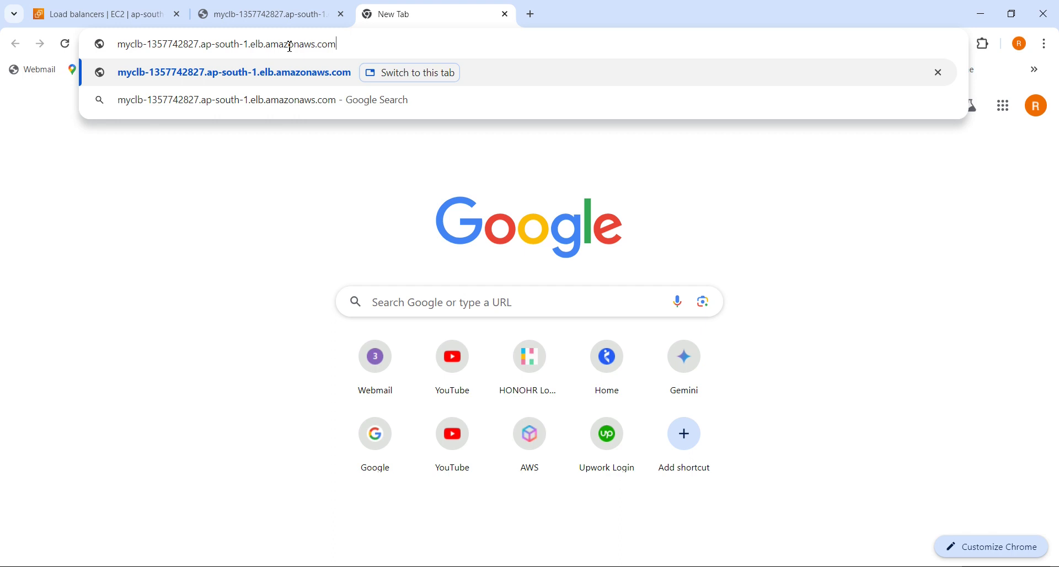
key(Return)
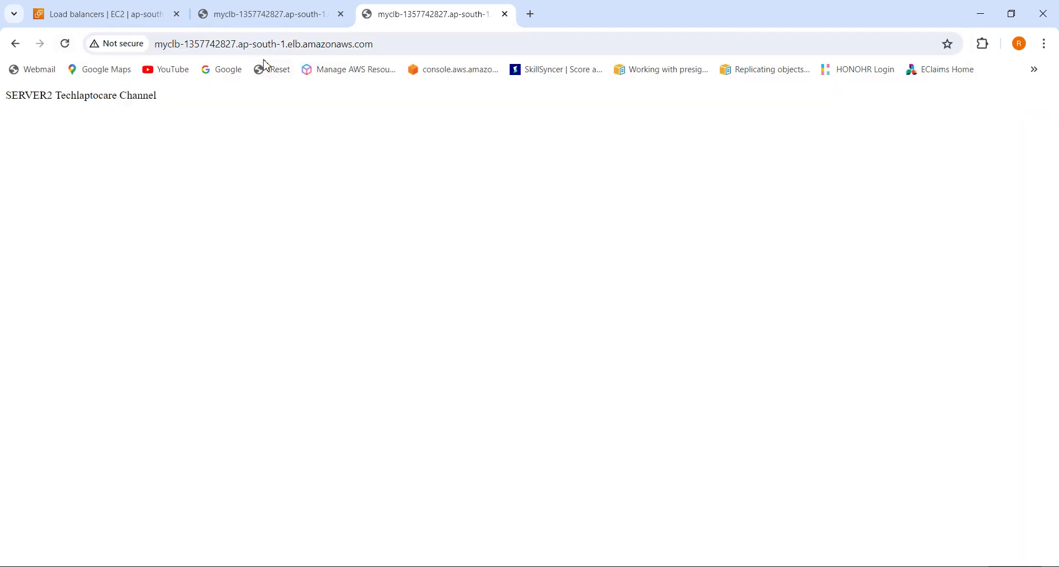
Step: Close one of the Chrome load balancer tabs, and load and refresh the myclb DNS name in a fresh tab
click(285, 18)
click(343, 17)
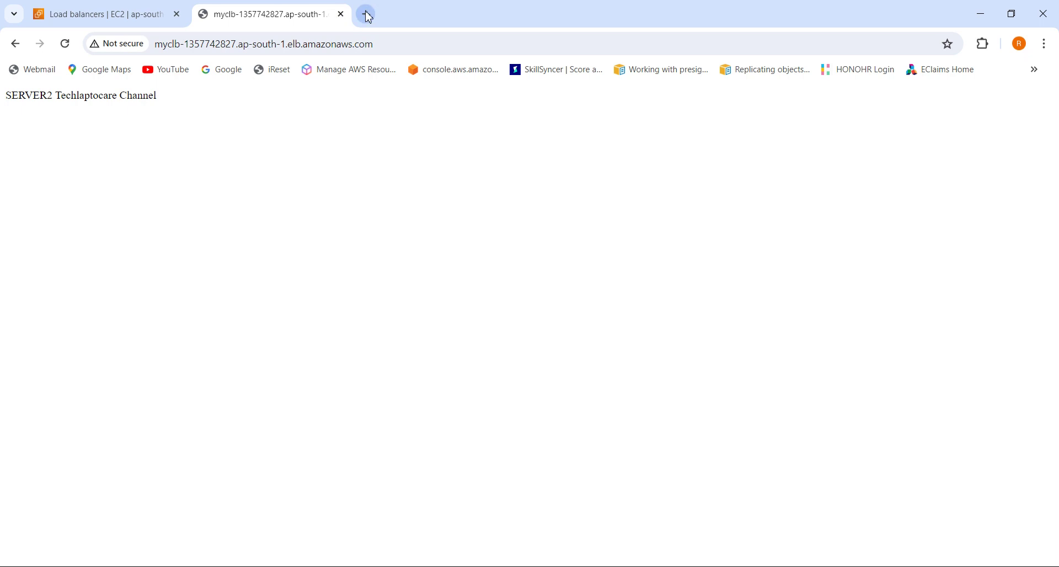
click(368, 16)
text(myclb-1357742827.ap-south-1.elb.amazonaws.com)
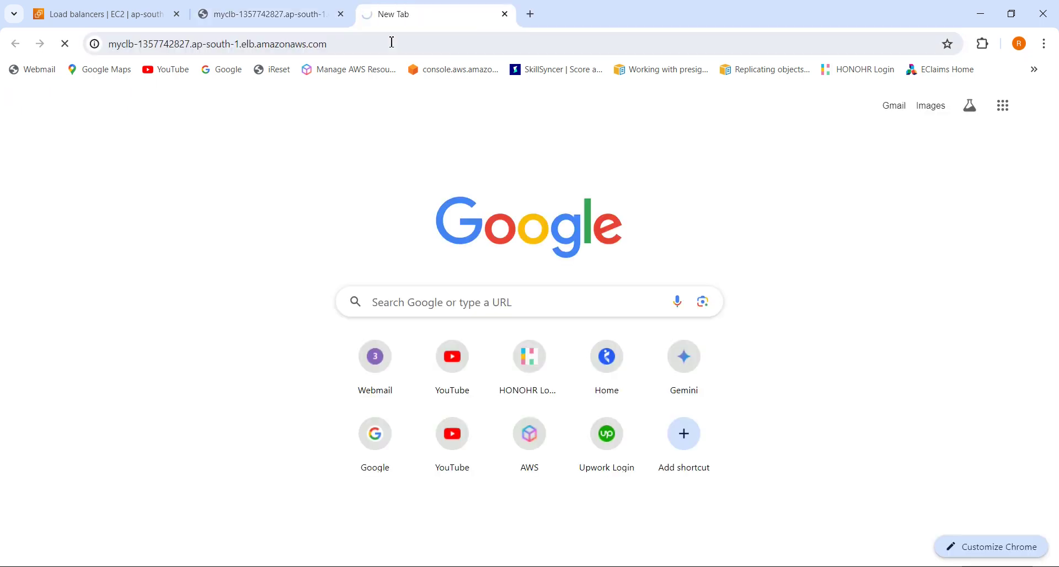
key(Return)
click(66, 44)
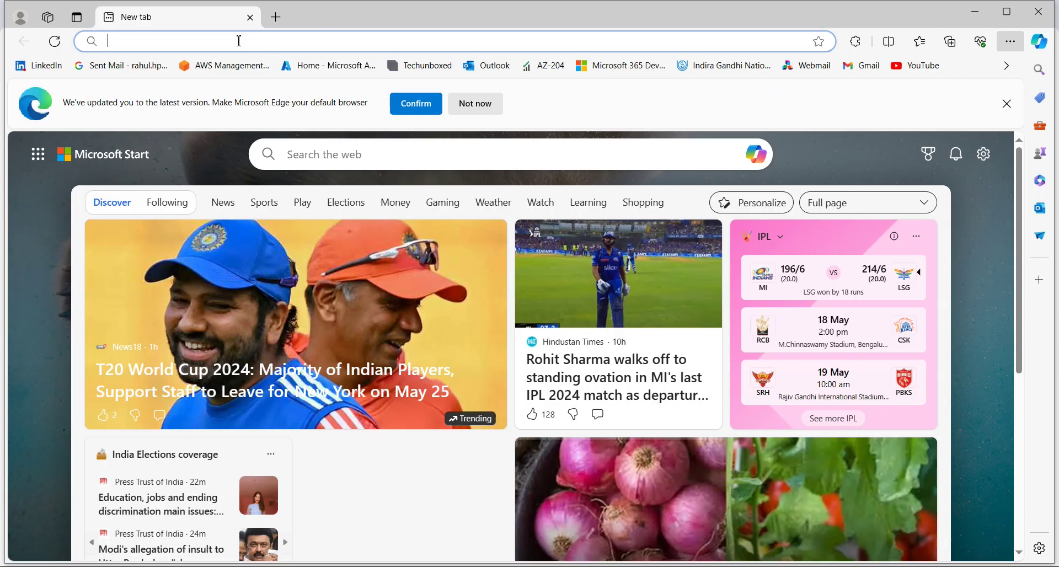
Step: Load myclb-1357742827.ap-south-1.elb.amazonaws.com in a reopened Edge window and reload the page several times
text(myclb-1357742827.ap-south-1.elb.amazonaws.com)
key(Return)
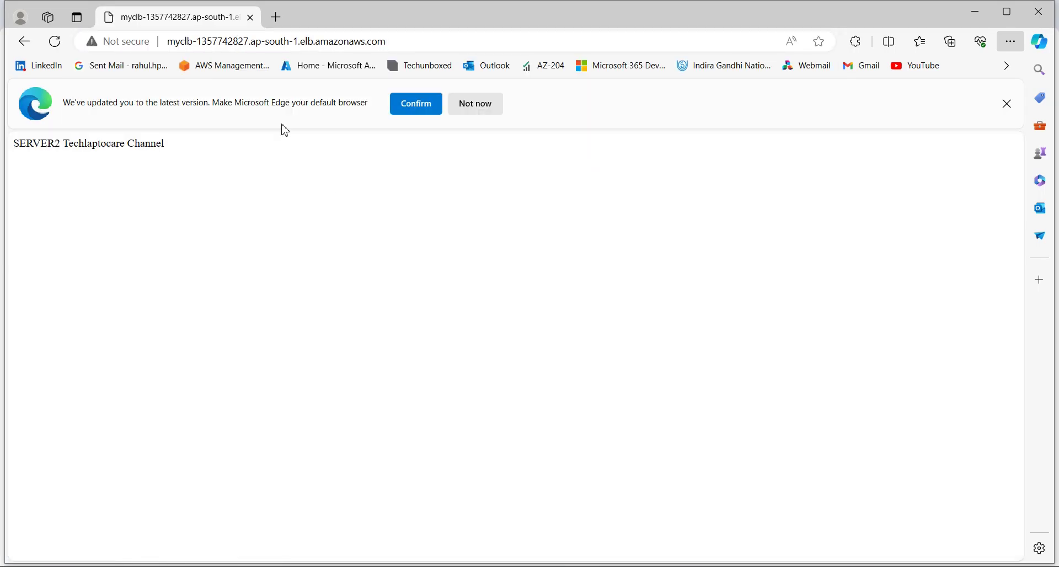
click(52, 43)
click(59, 47)
click(59, 47)
click(59, 47)
Step: Load the myclb DNS name in two additional Edge tabs
click(275, 16)
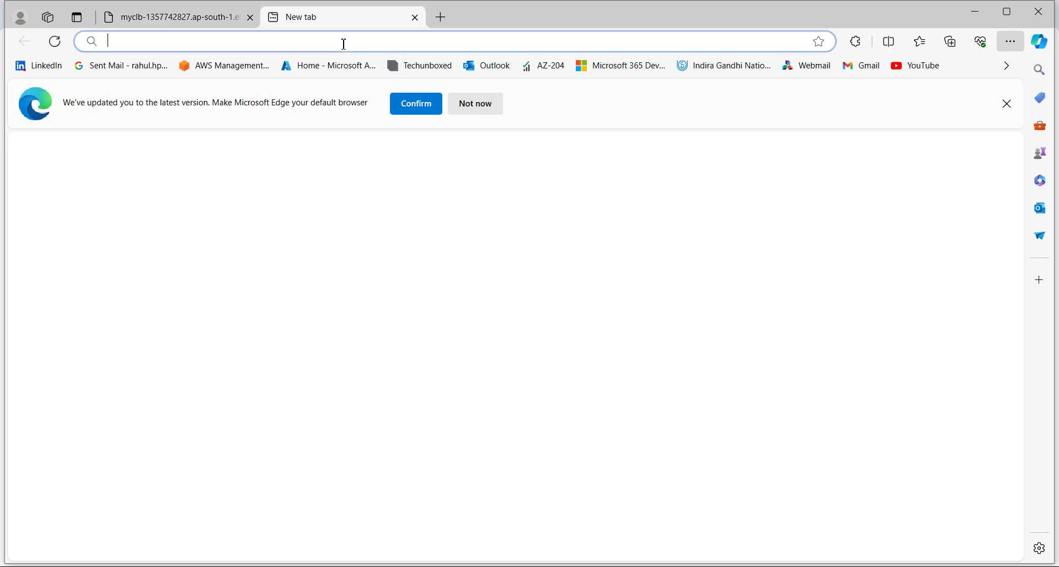
click(344, 44)
text(myclb-1357742827.ap-south-1.elb.amazonaws.com)
key(Return)
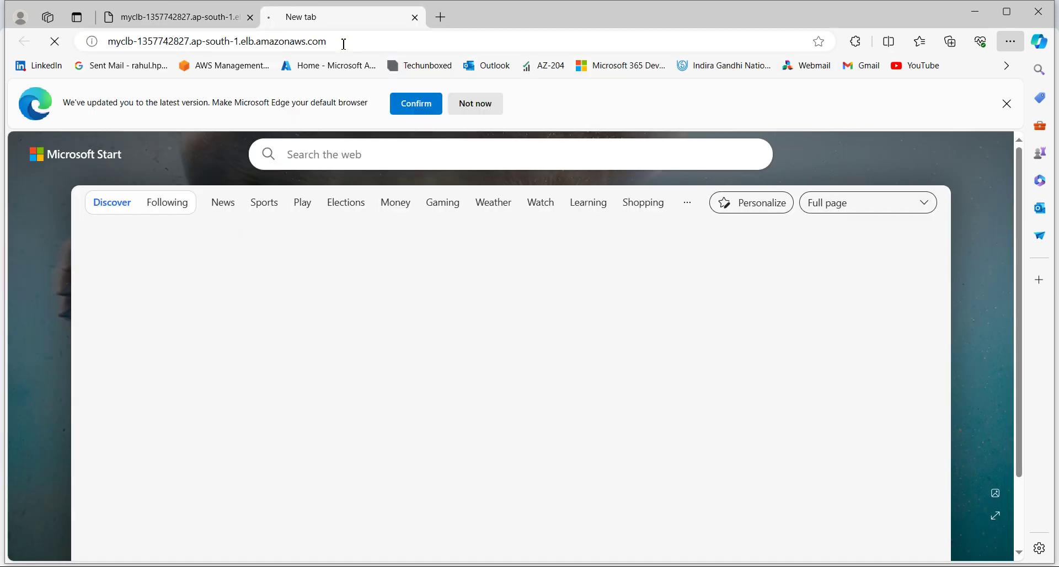
key(ctrl+t)
click(472, 36)
text(myclb-1357742827.ap-south-1.elb.amazonaws.com)
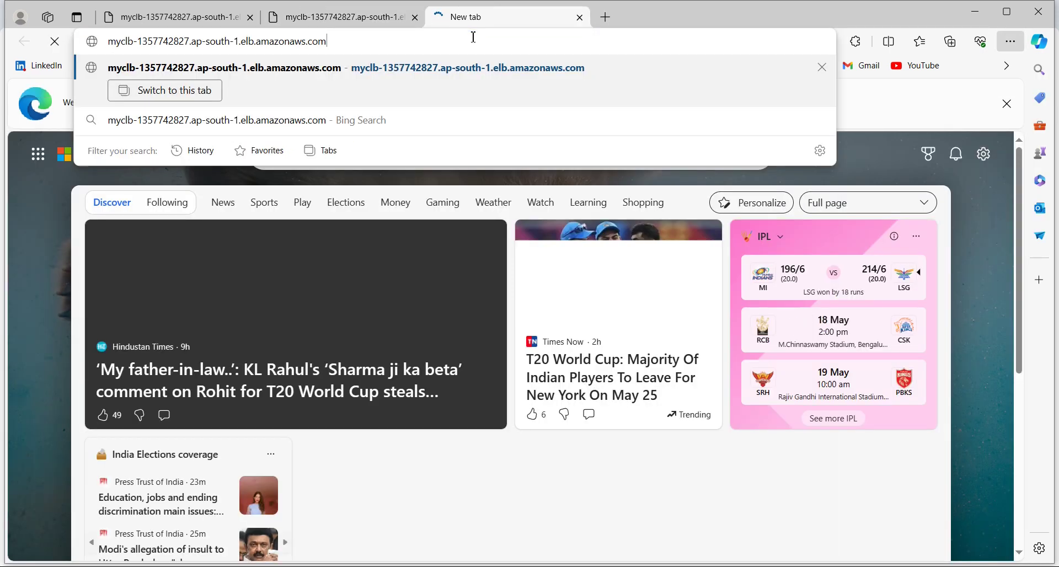
key(Return)
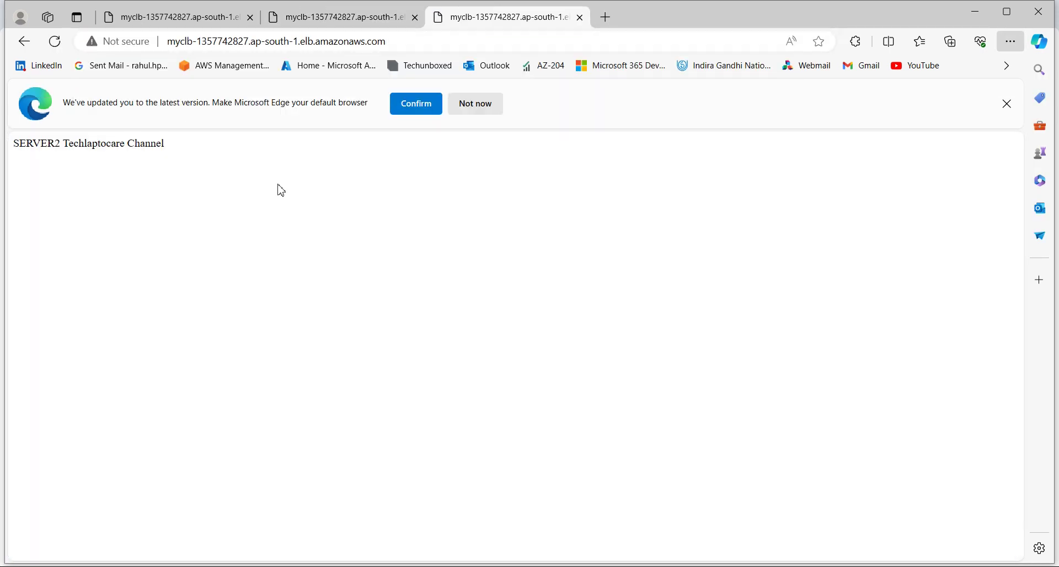
Step: Reload the load balancer page across the Edge tabs, and dismiss the default-browser prompt
click(155, 24)
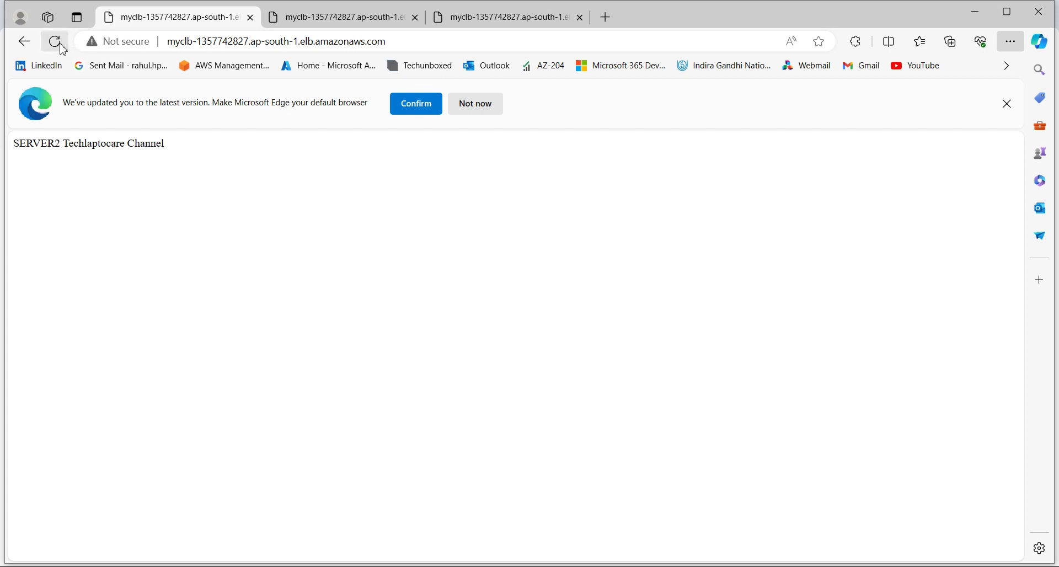
click(317, 22)
click(56, 42)
click(485, 105)
click(488, 18)
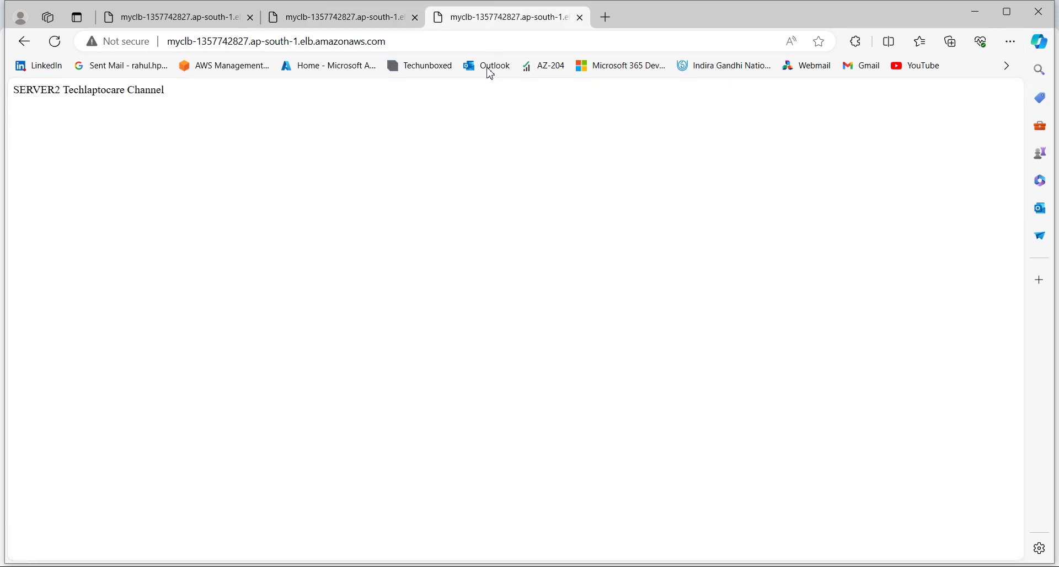
click(51, 48)
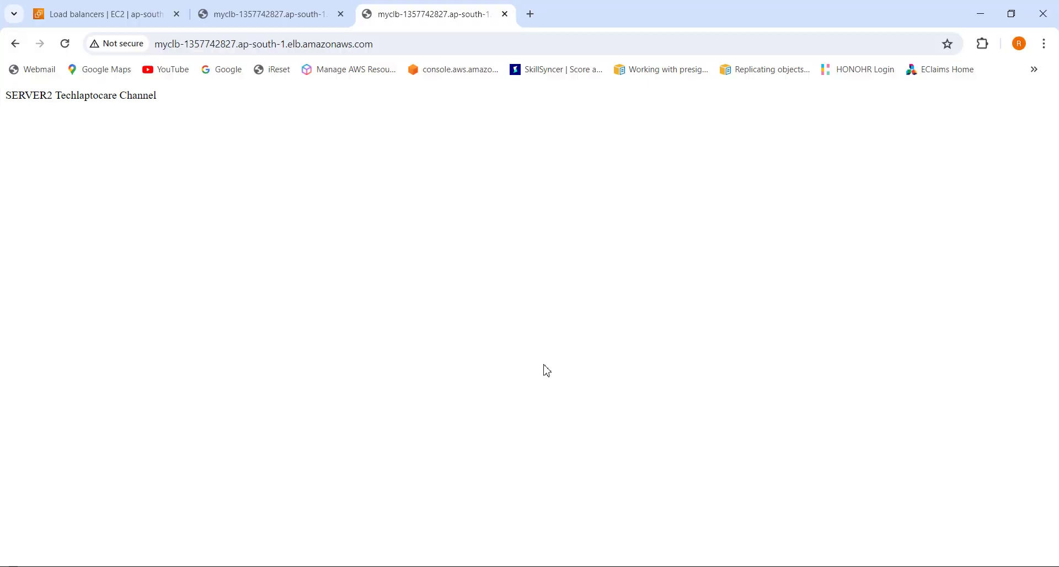
Step: Switch to the EC2 load balancers page in Chrome and review myclb's health check settings and available actions
click(108, 15)
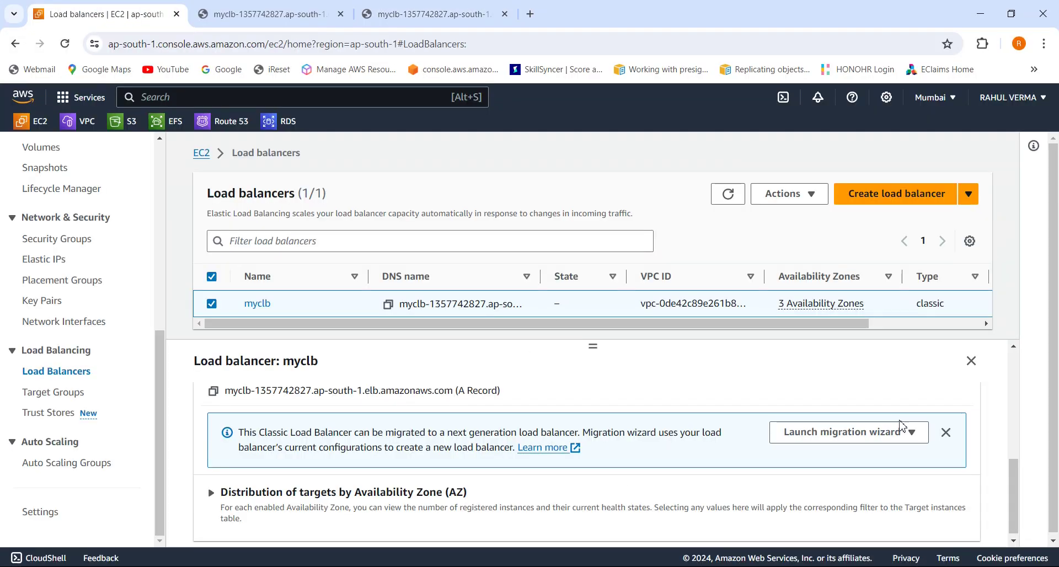
drag(1018, 474, 1016, 361)
click(558, 409)
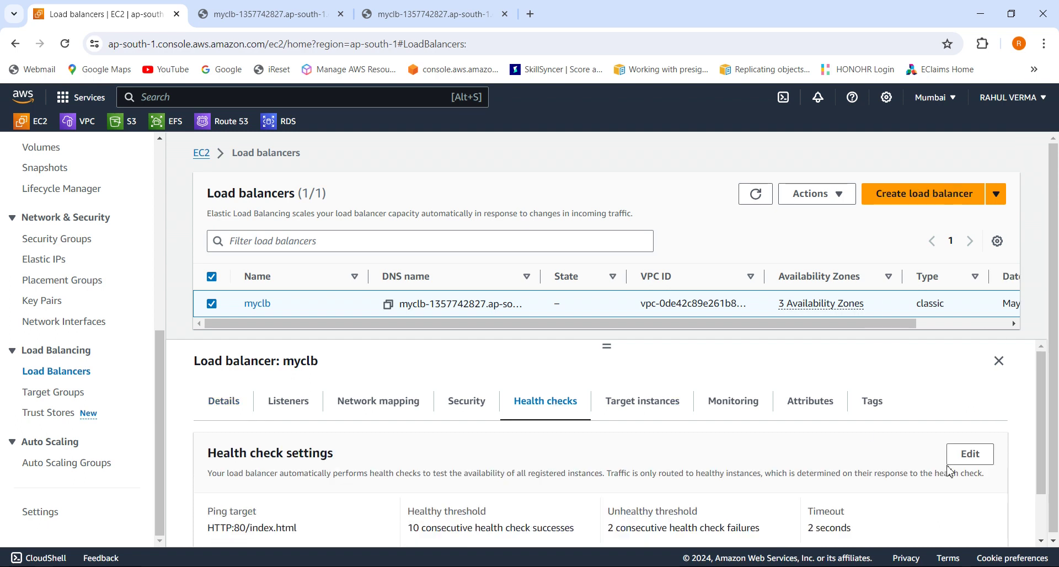
drag(1045, 436, 1056, 465)
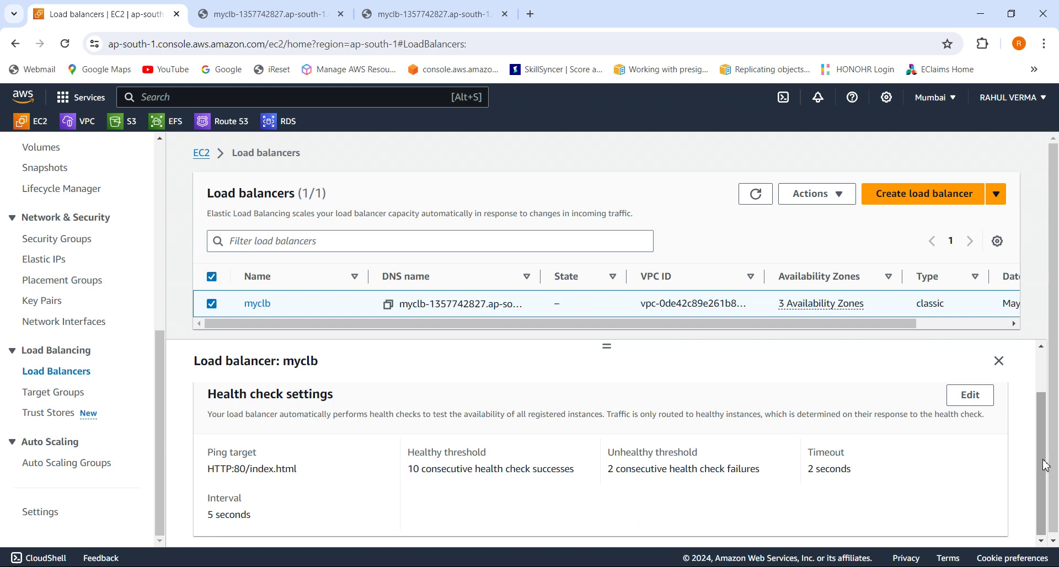
drag(1044, 462, 1028, 440)
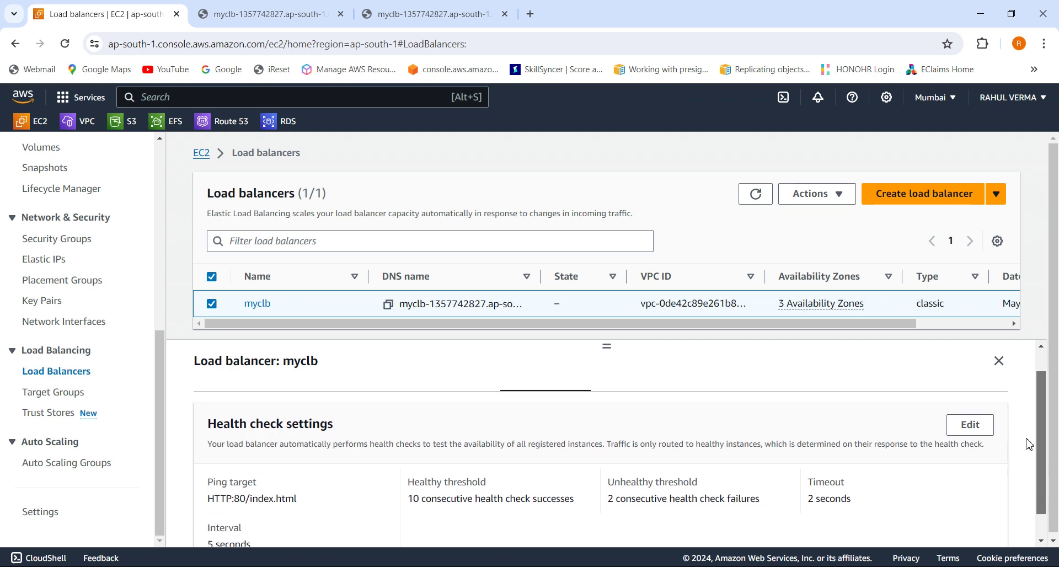
click(811, 198)
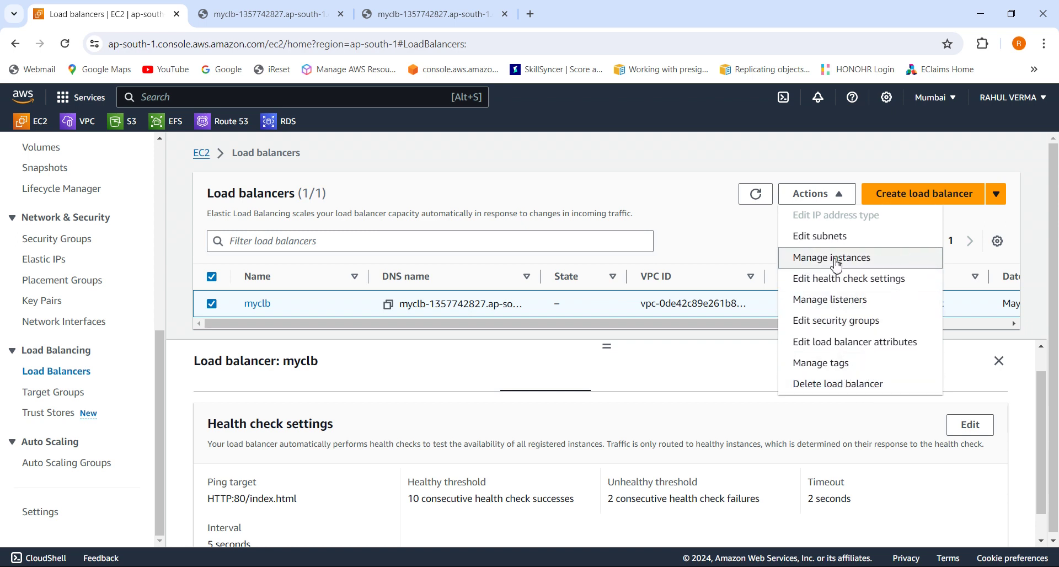
click(717, 239)
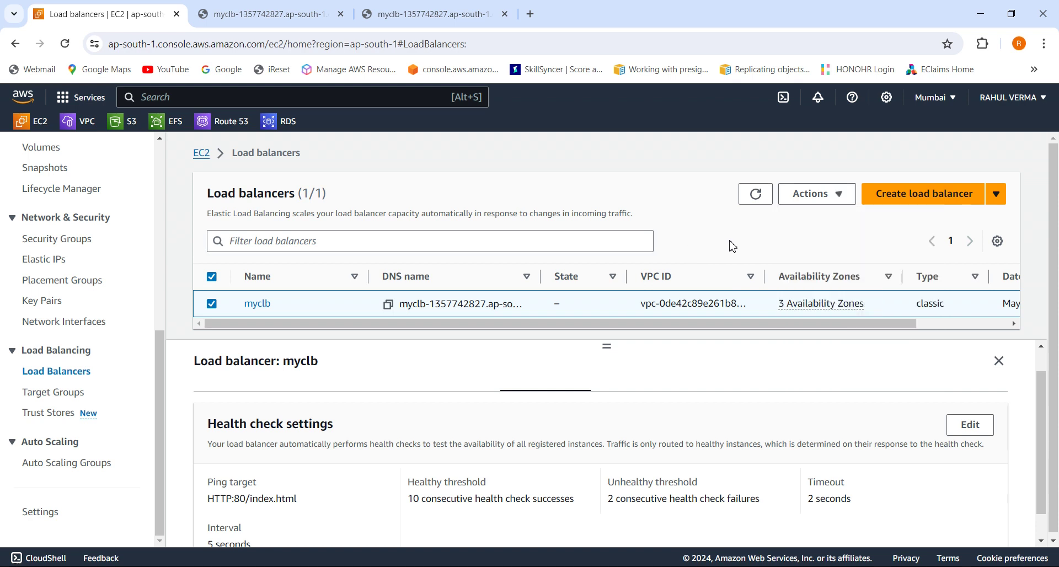
Step: Open myclb's full details page and review its health check settings there
click(263, 302)
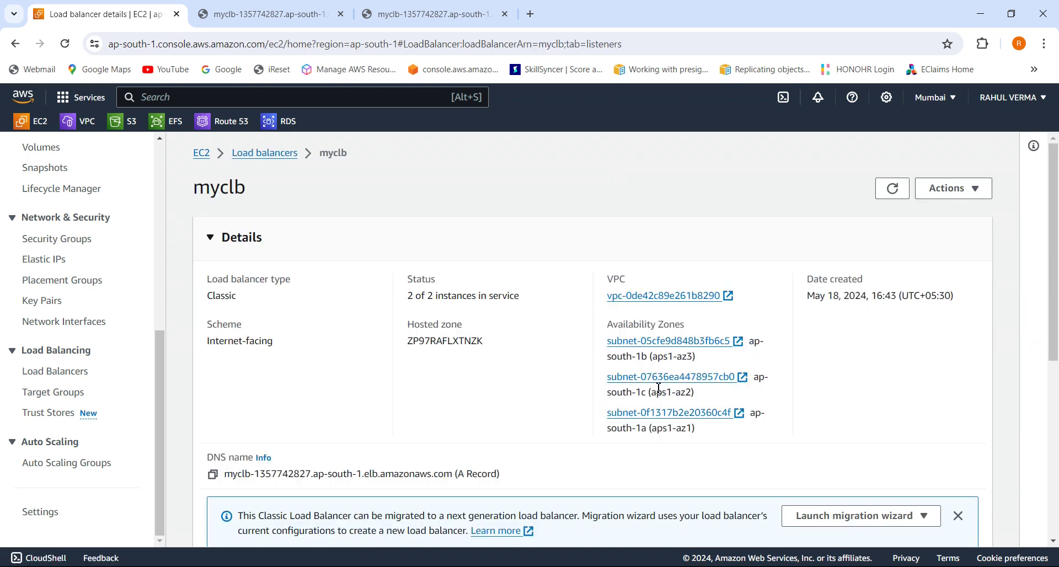
drag(1055, 340, 1058, 506)
click(489, 353)
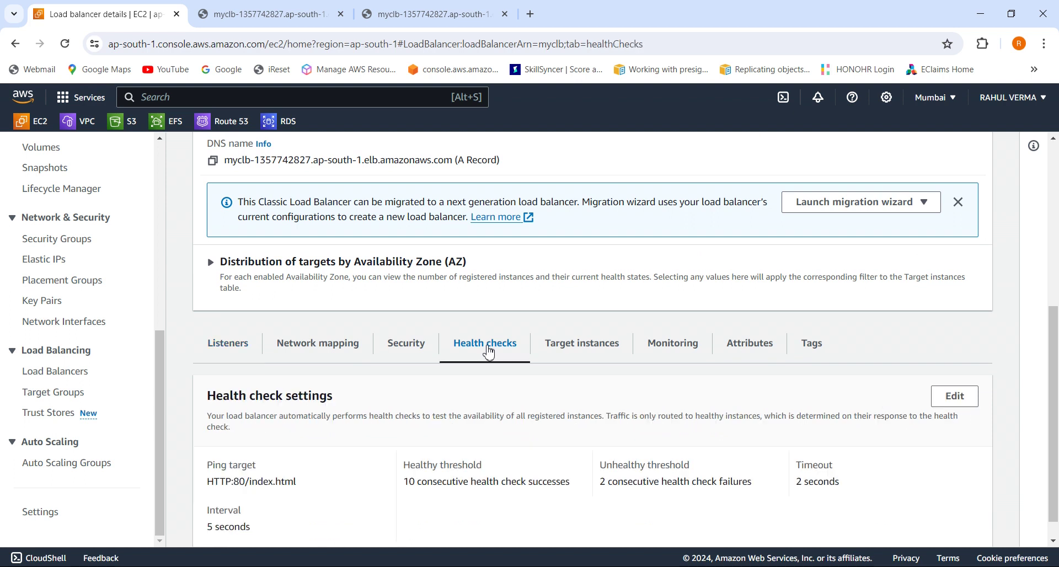
drag(1056, 495, 1056, 508)
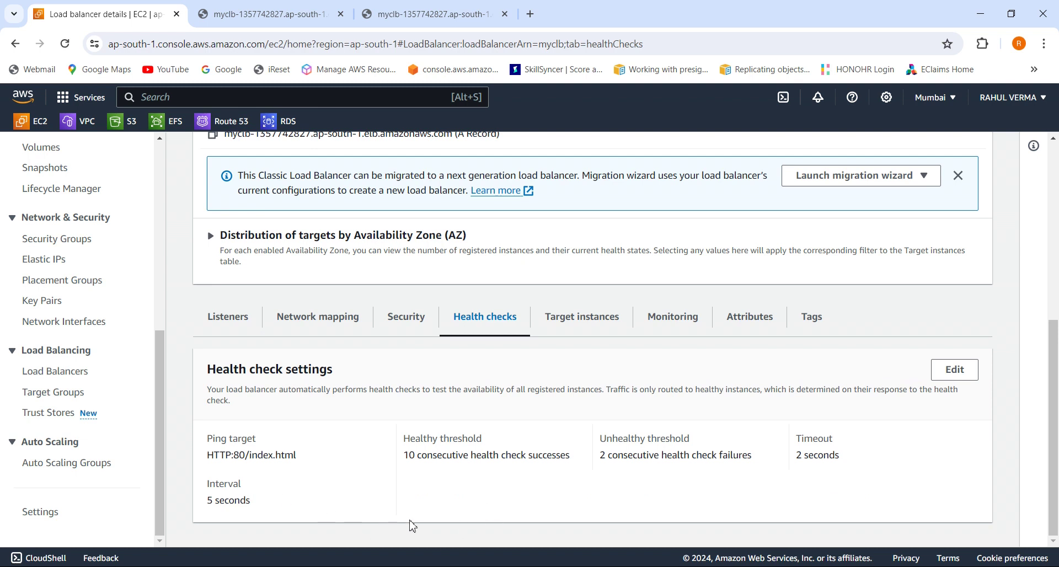
Step: Reload the load balancer page in Chrome to check which server answers, and close its duplicate tab
click(268, 14)
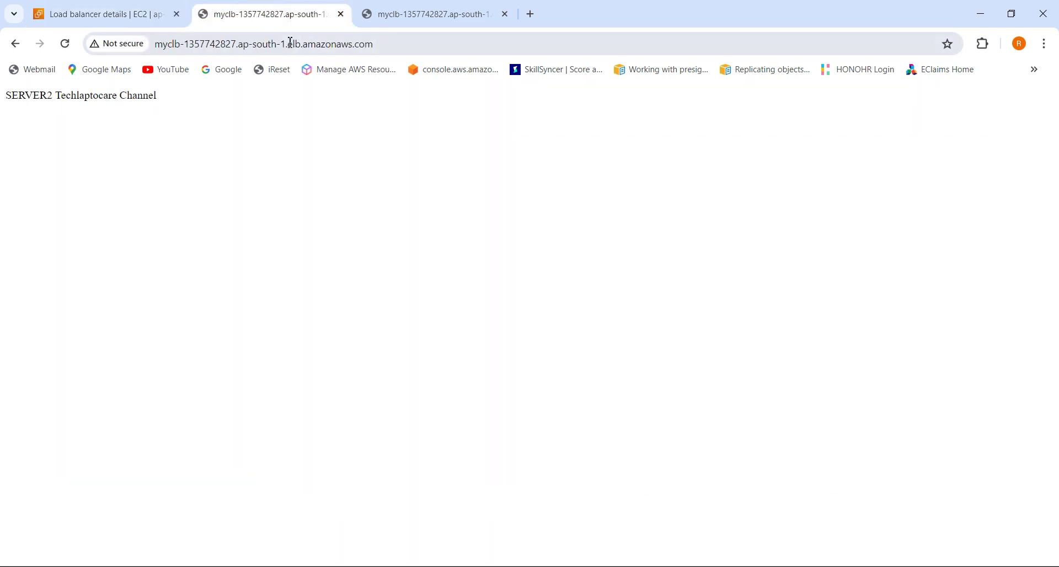
click(293, 44)
click(293, 44)
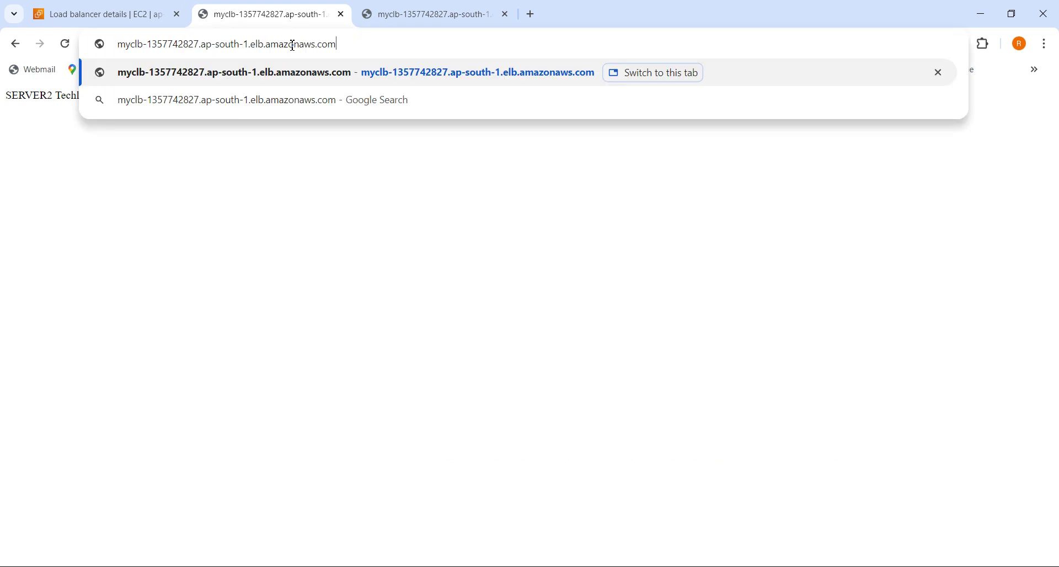
key(Return)
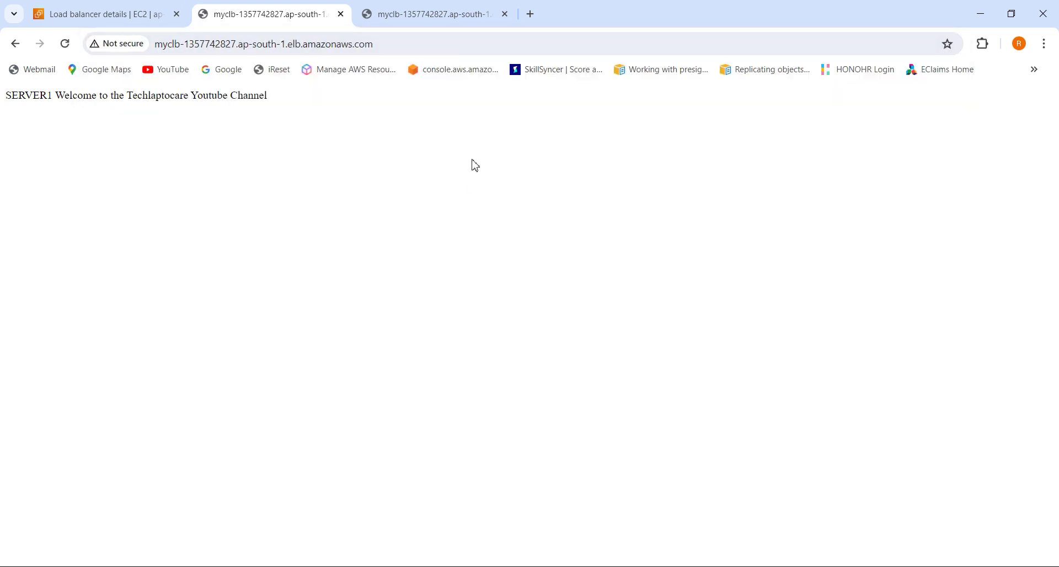
click(462, 14)
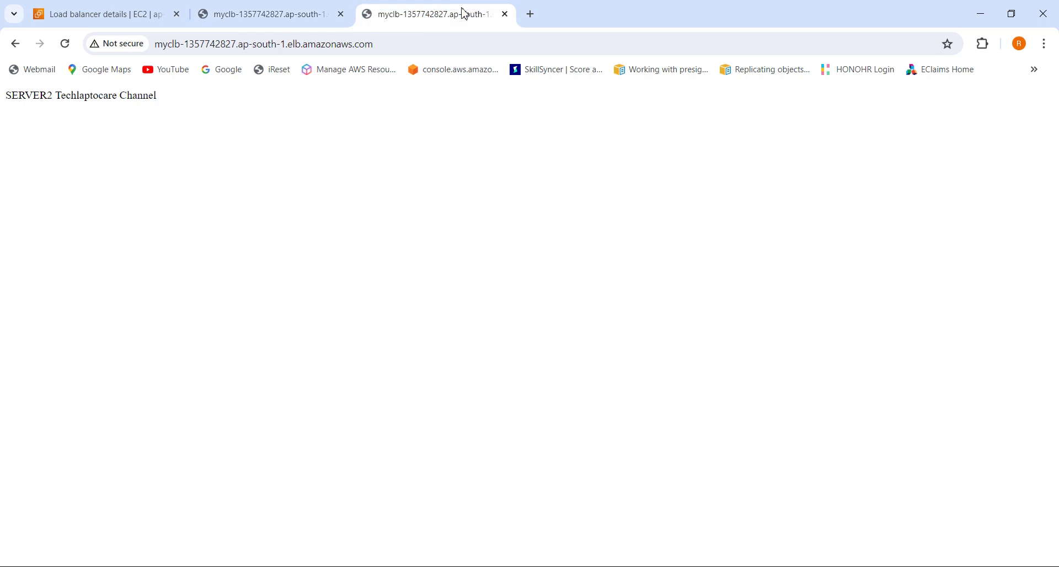
click(506, 15)
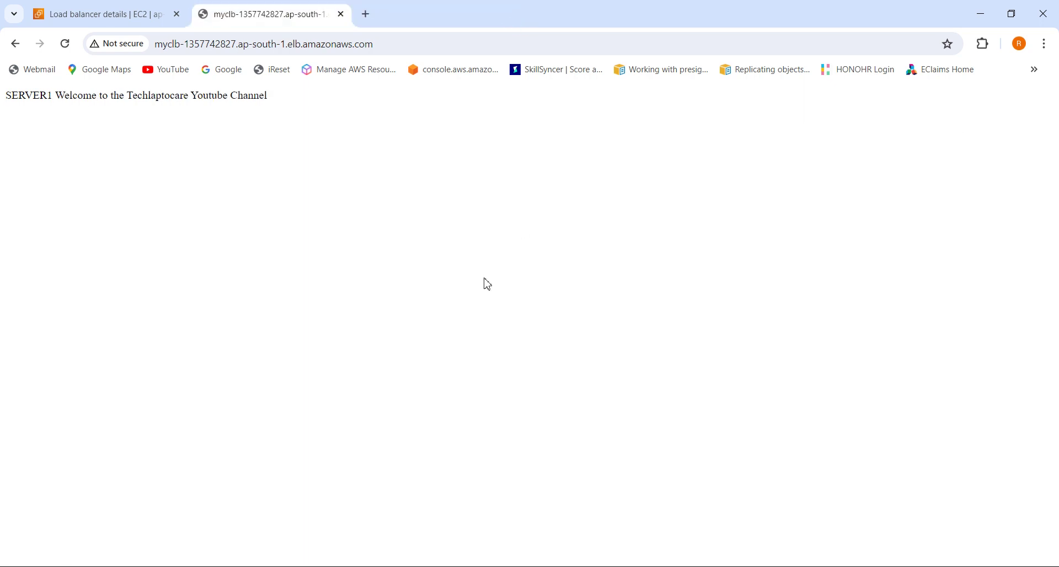
click(66, 46)
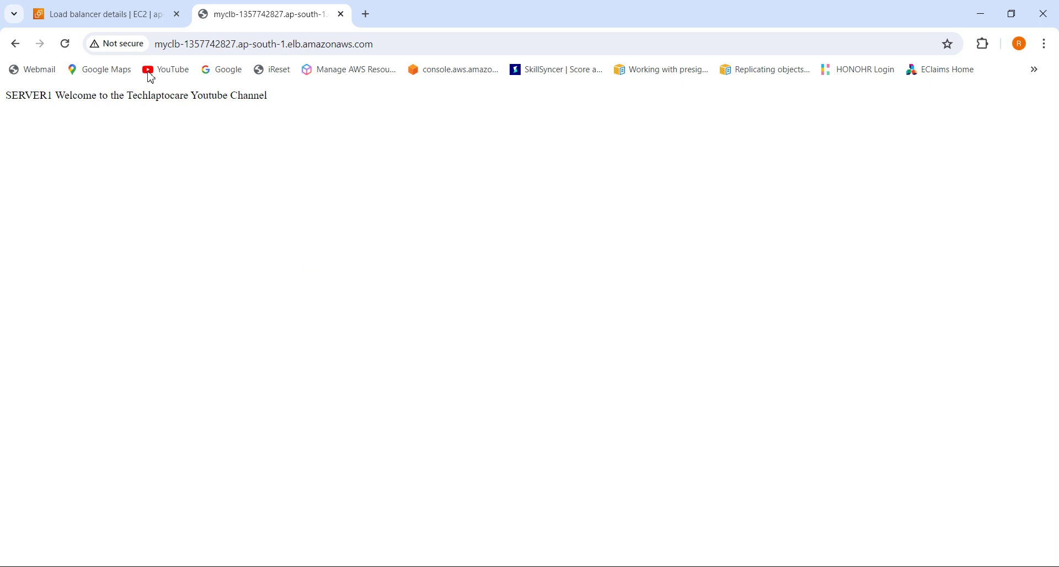
Step: Return to myclb's details page in the EC2 console and review its instance status, scheme and availability zones
click(136, 14)
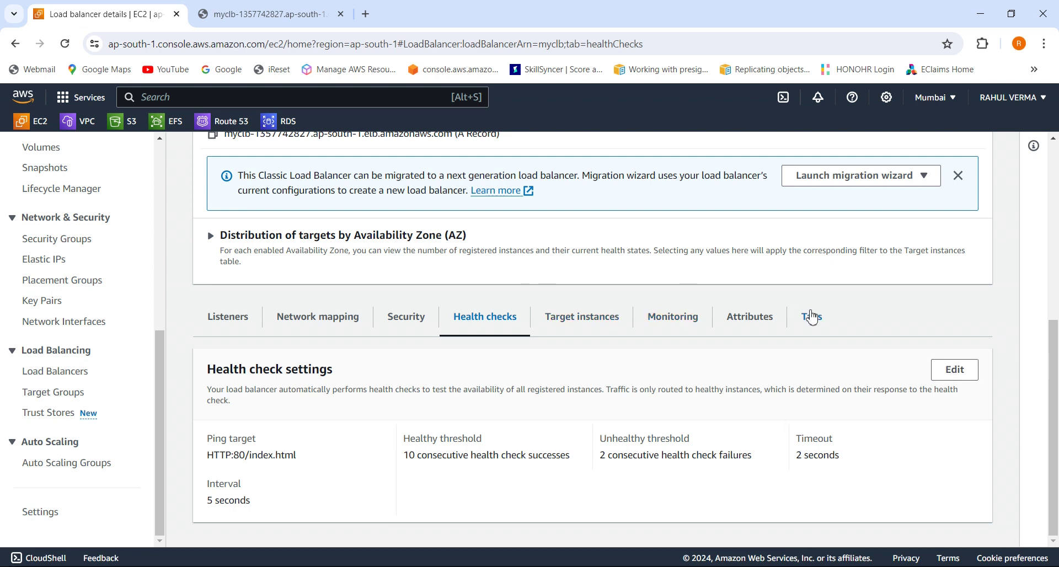
click(1055, 232)
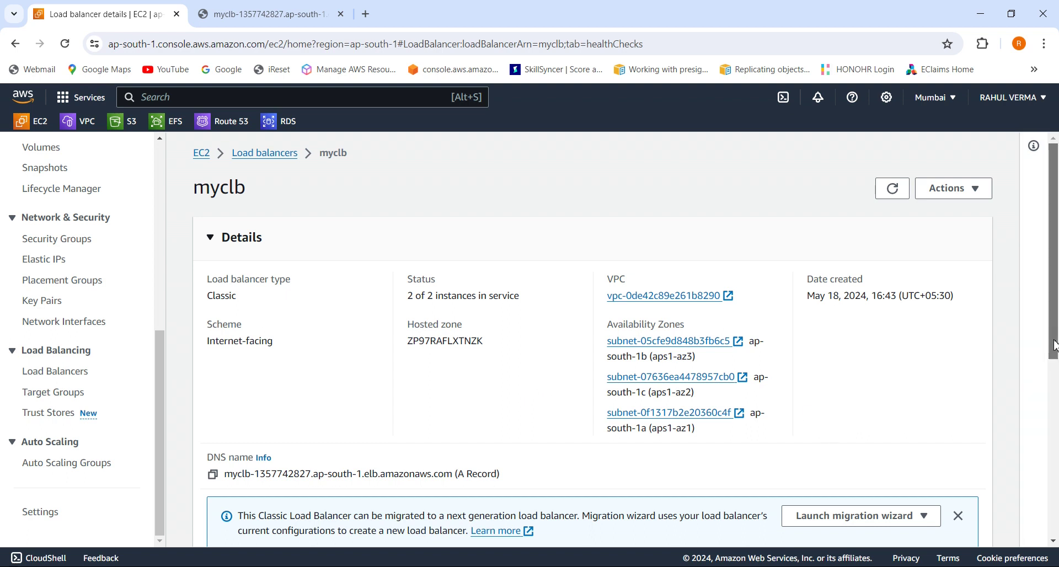
drag(1055, 346, 1055, 356)
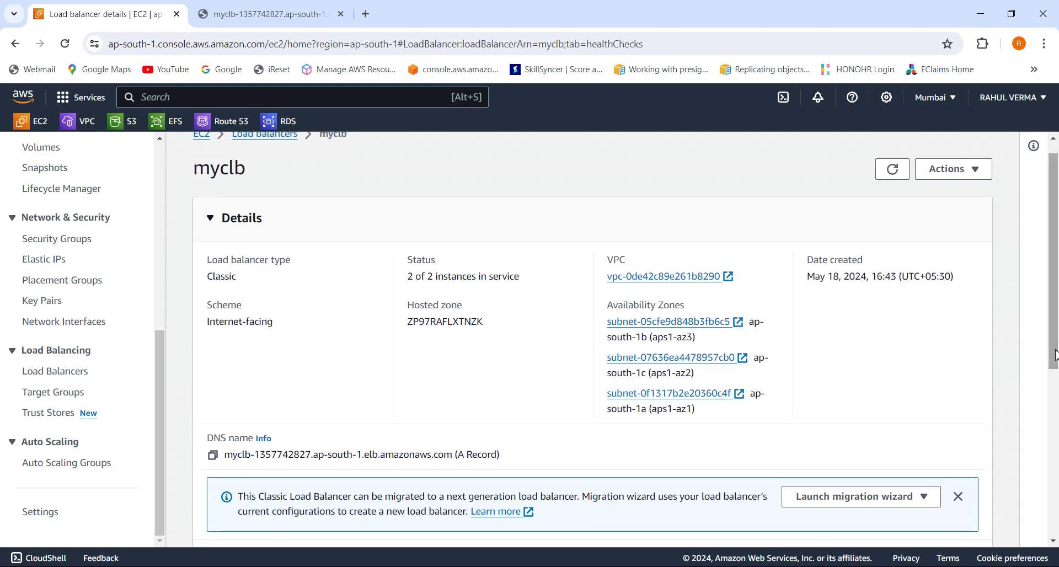